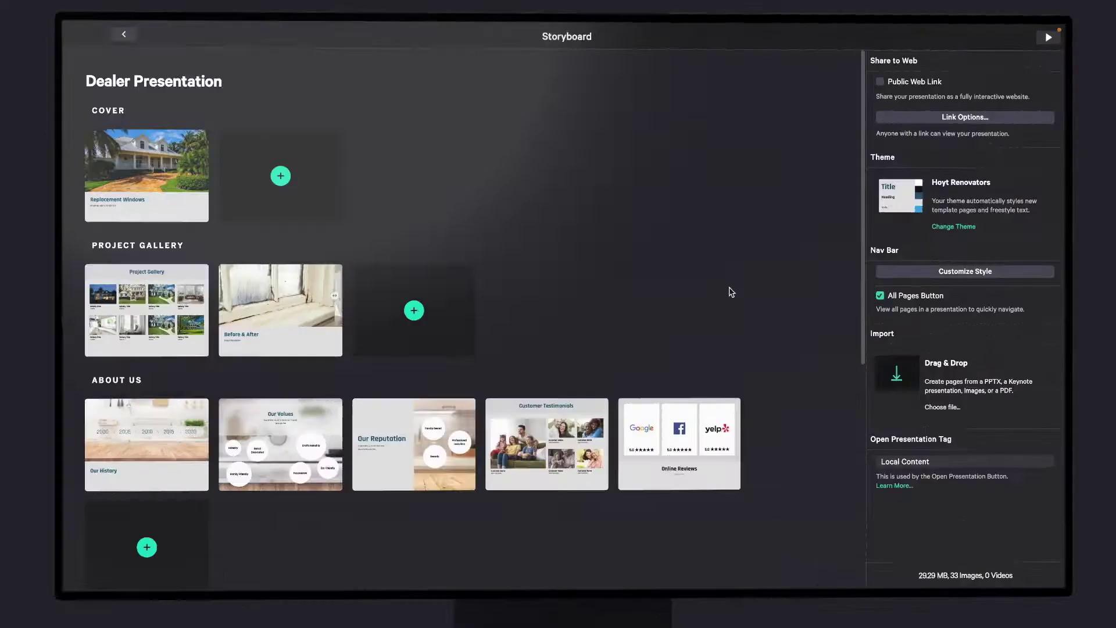
# Select the Replacement Windows cover card and open it in the page editor
pyautogui.click(303, 227)
pyautogui.doubleClick(176, 186)
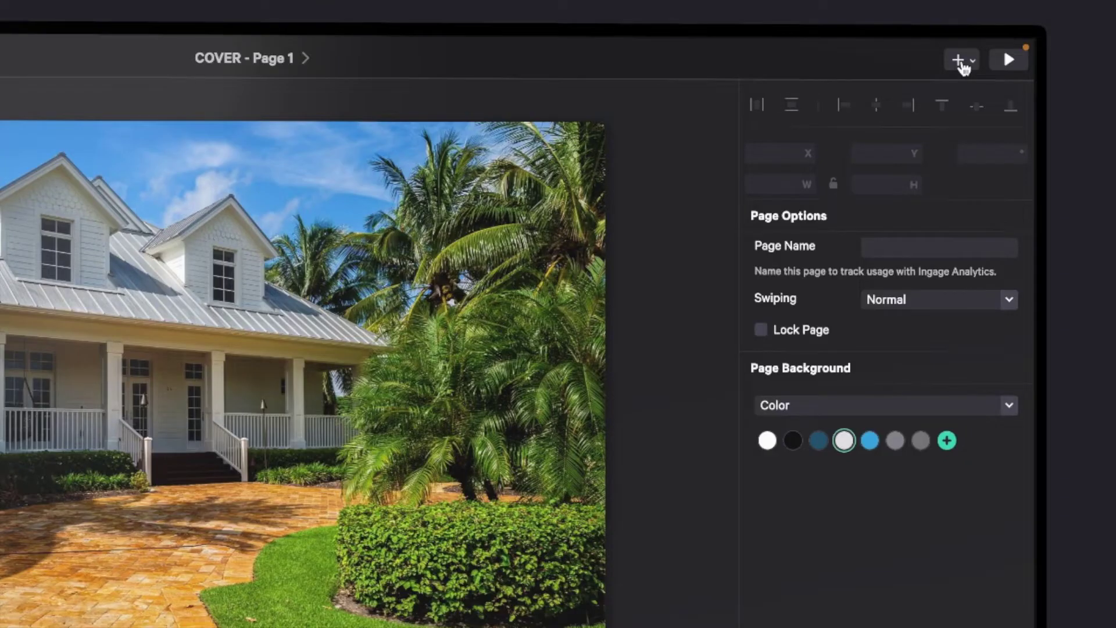
# Insert the Hoyt Renovators logo PNG, shrink it and place it on the grey band beside the title
pyautogui.click(961, 62)
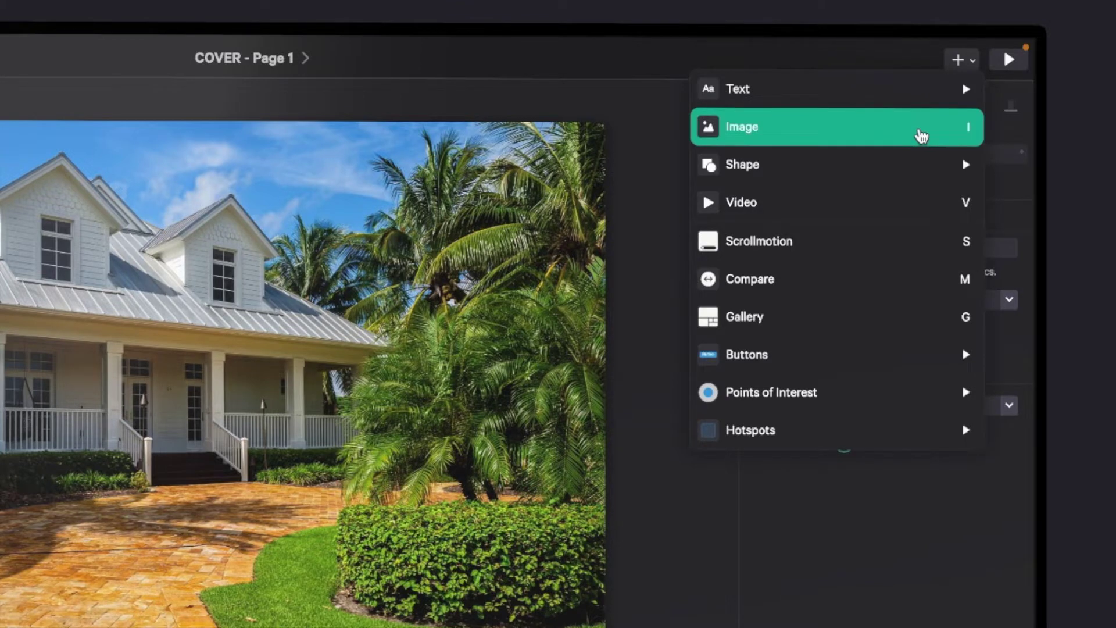
pyautogui.click(921, 135)
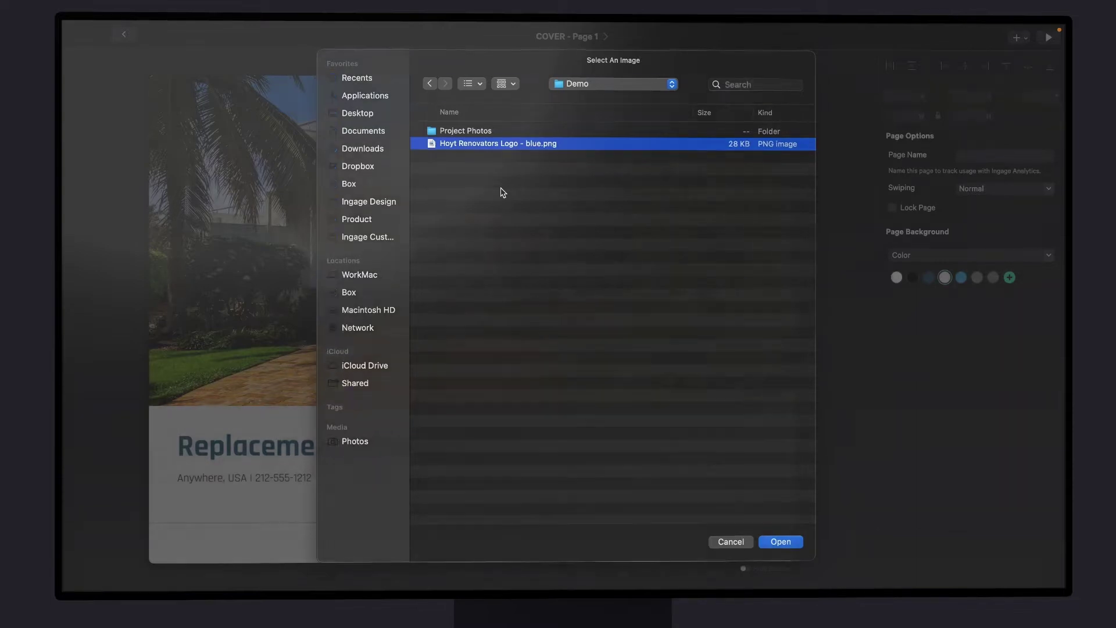
pyautogui.press('Return')
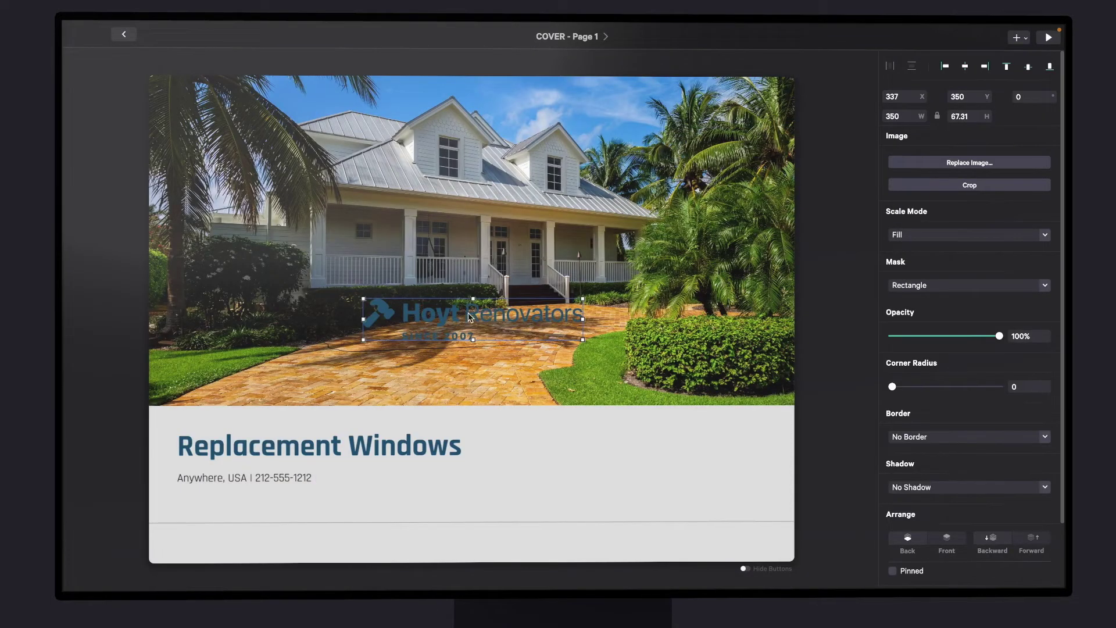
pyautogui.moveTo(469, 316); pyautogui.dragTo(660, 468)
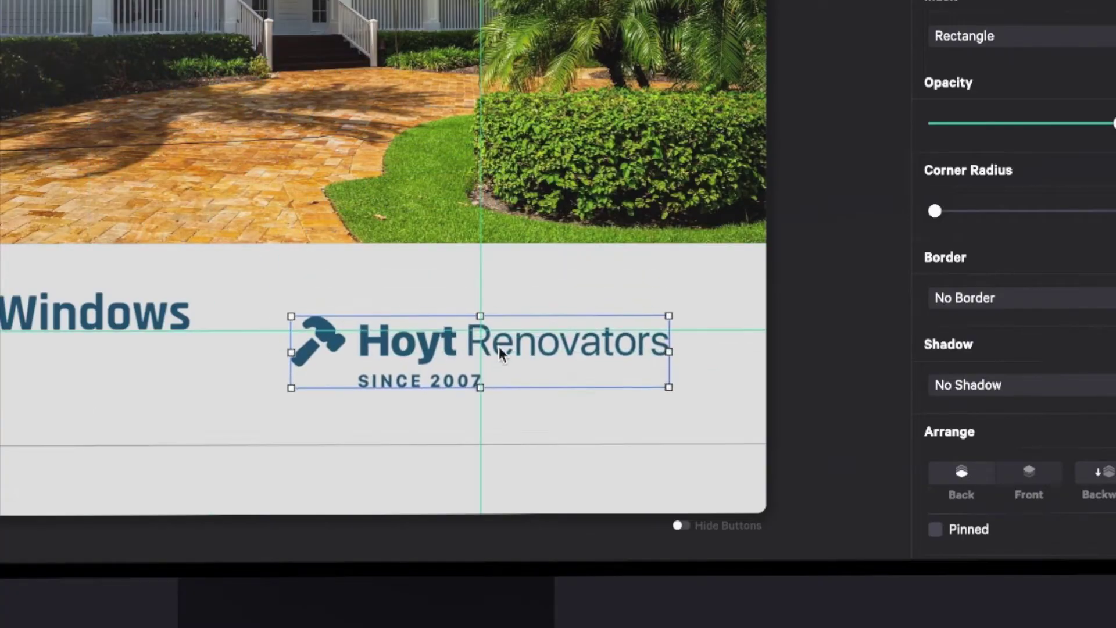
pyautogui.moveTo(534, 347); pyautogui.dragTo(536, 314)
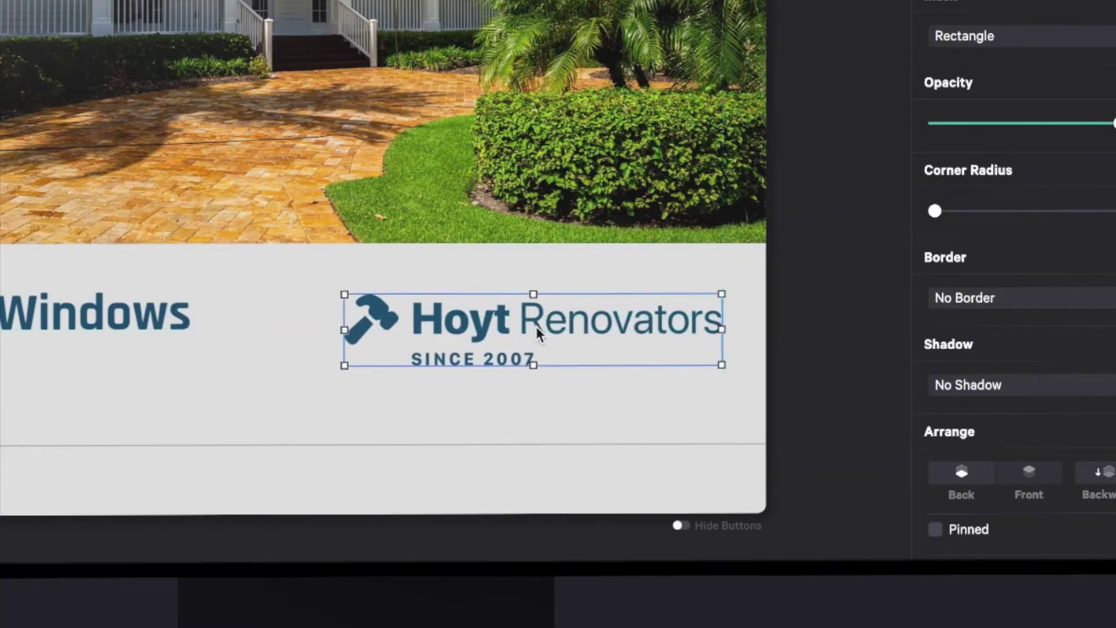
pyautogui.moveTo(345, 296); pyautogui.dragTo(442, 336)
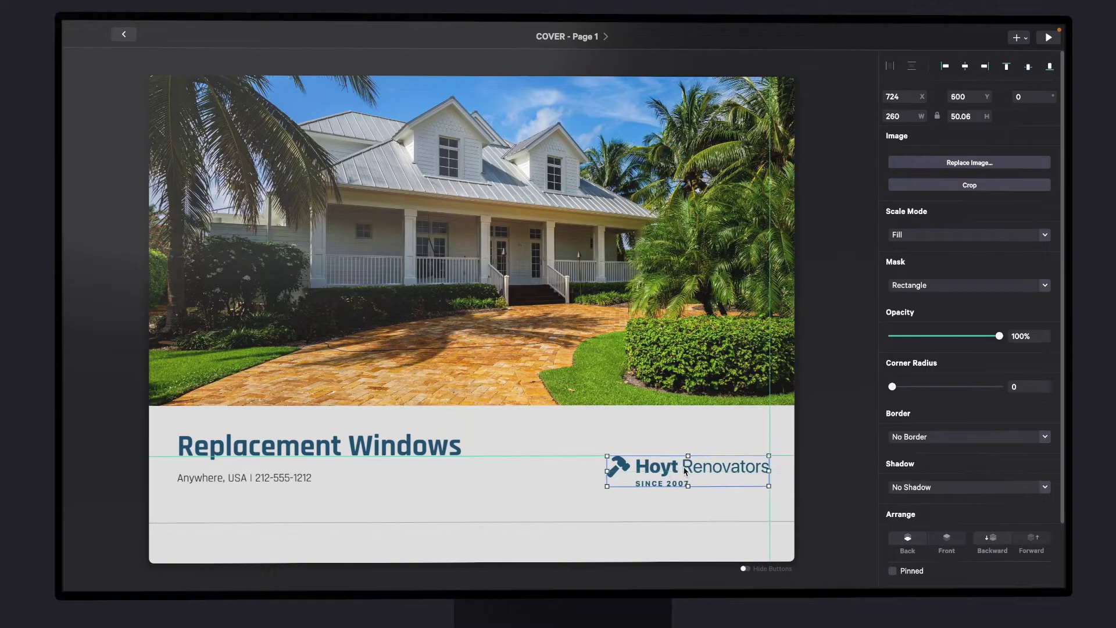
pyautogui.moveTo(684, 462); pyautogui.dragTo(685, 463)
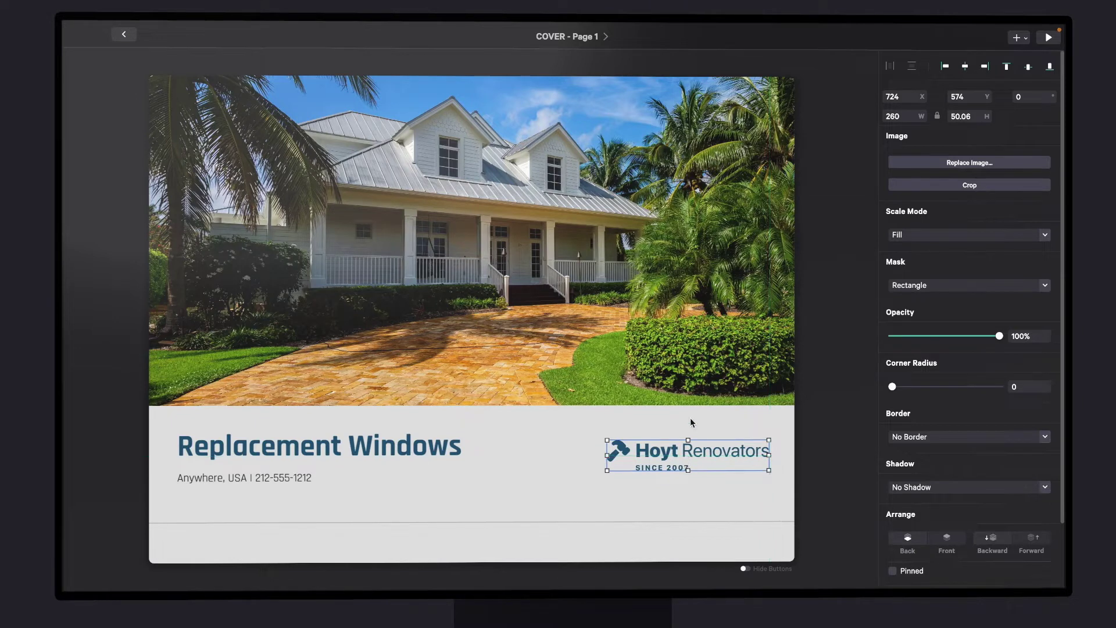
pyautogui.click(691, 419)
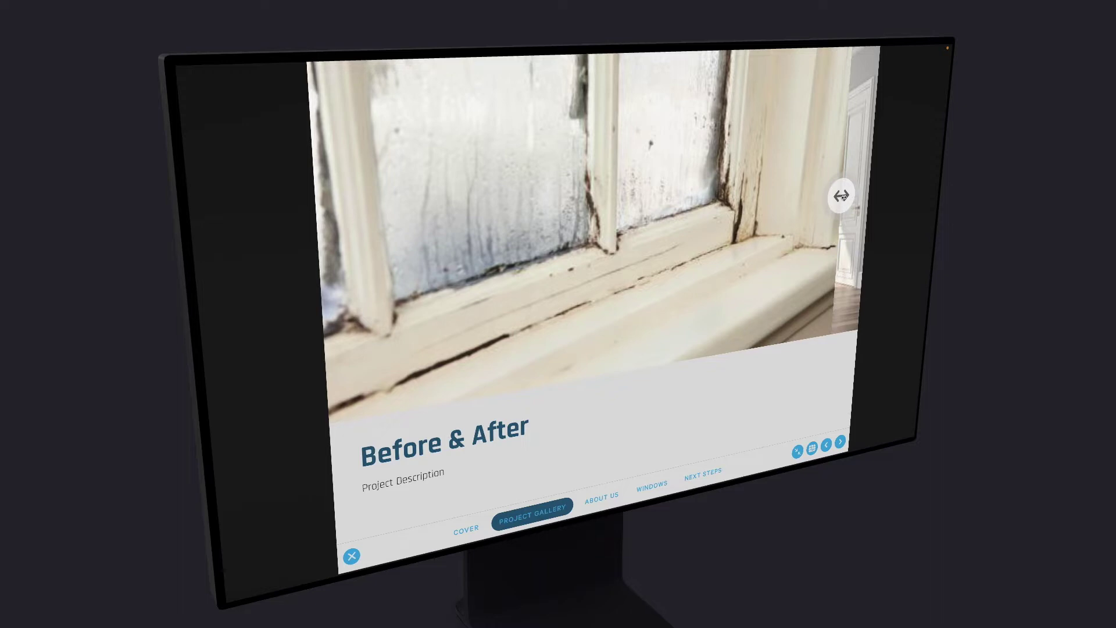
# In playback, slide the comparison divider to reveal the renovated room, then exit the preview
pyautogui.moveTo(841, 195); pyautogui.dragTo(338, 265)
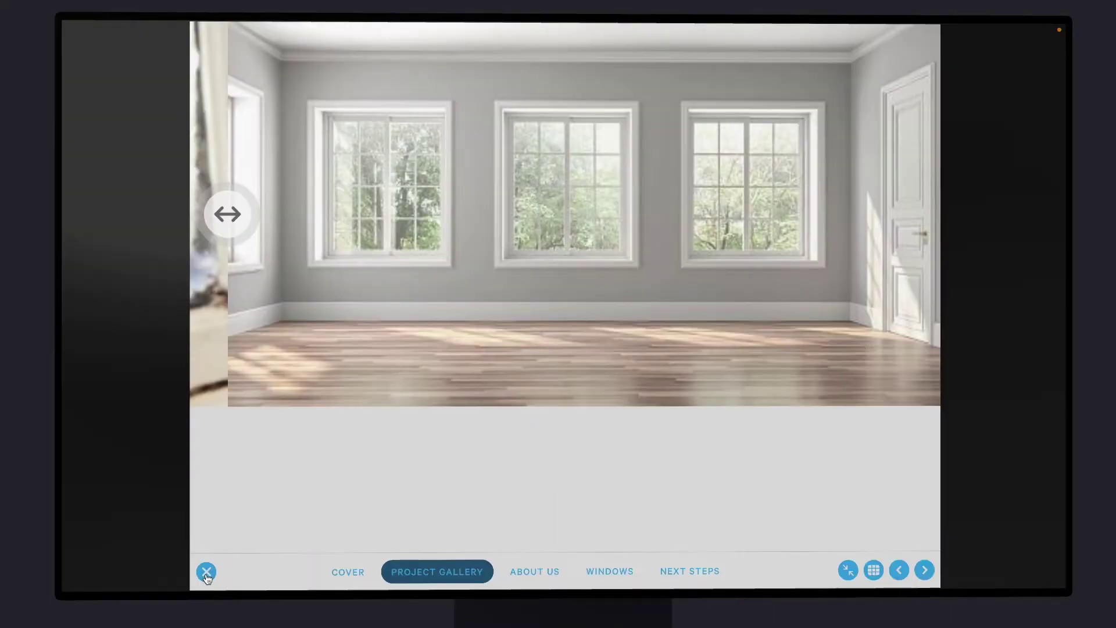
pyautogui.click(206, 573)
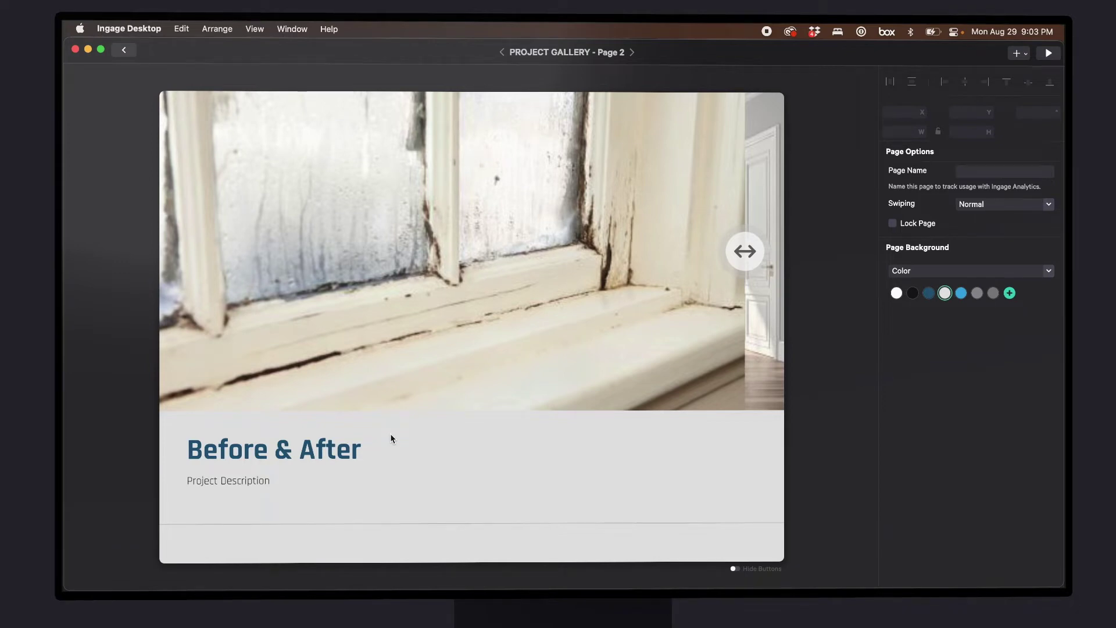
# Open the Compare element's images, then slide its divider to the renovated room and back
pyautogui.click(516, 314)
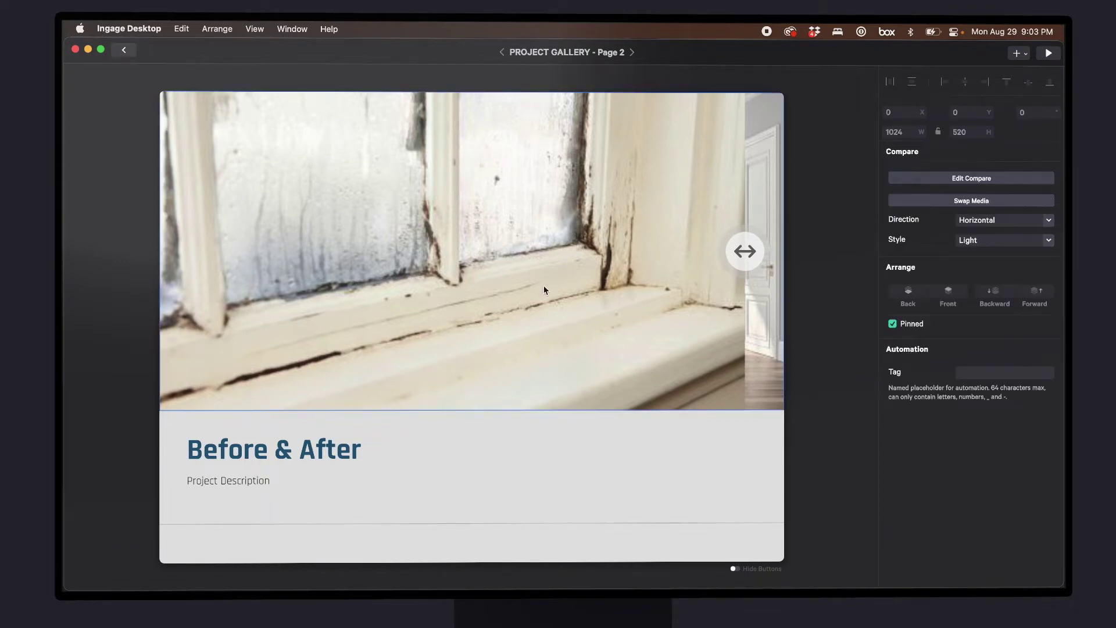
pyautogui.doubleClick(543, 285)
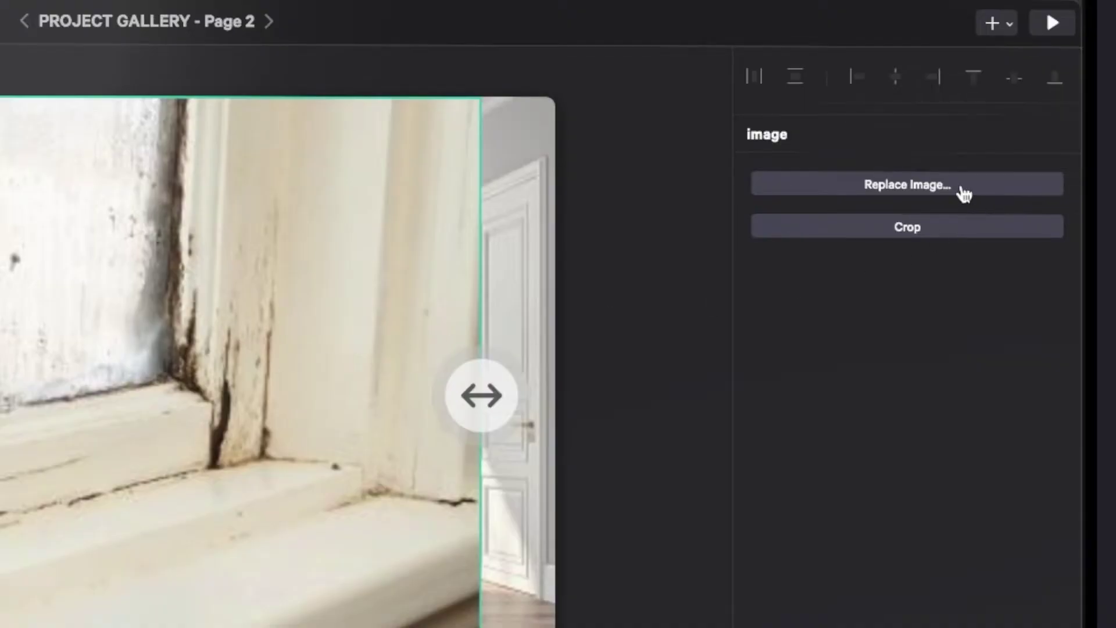
pyautogui.click(597, 389)
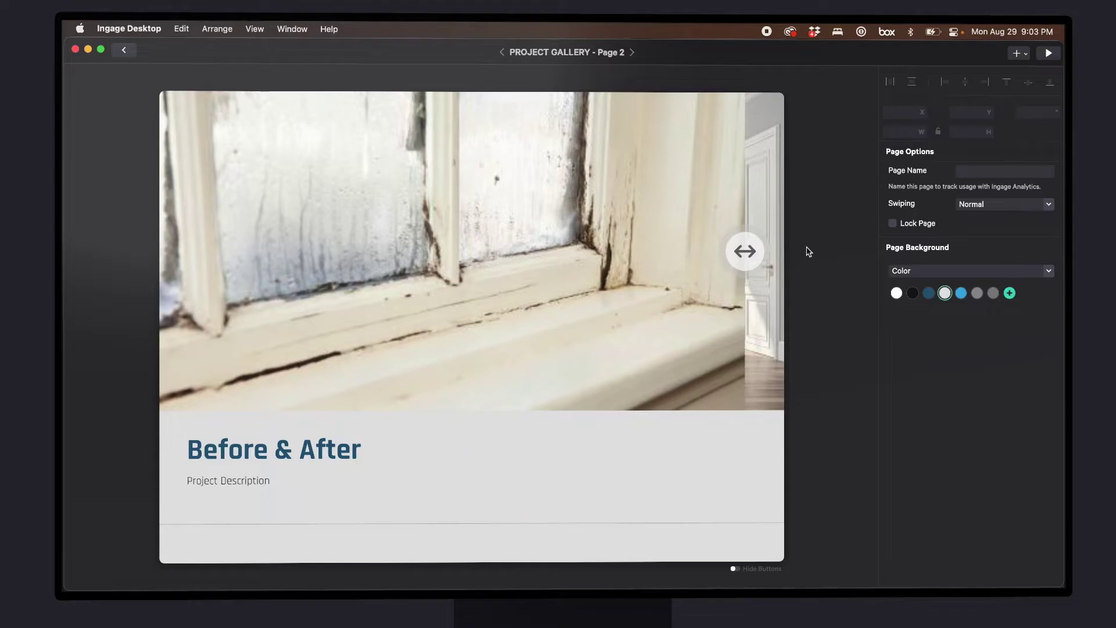
pyautogui.click(740, 251)
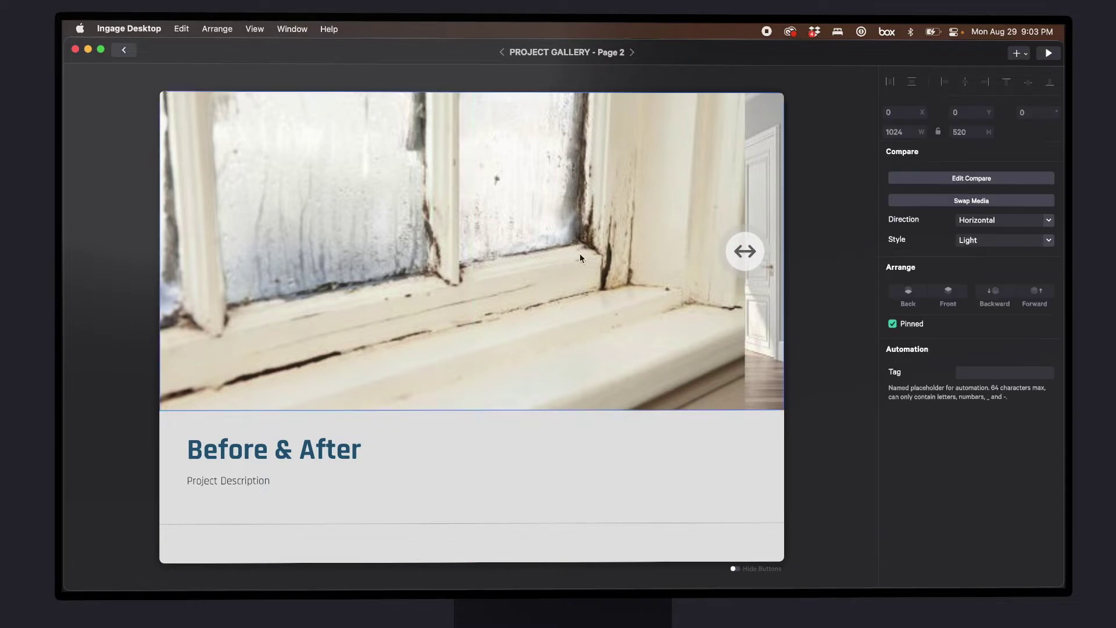
pyautogui.moveTo(745, 252); pyautogui.dragTo(203, 274)
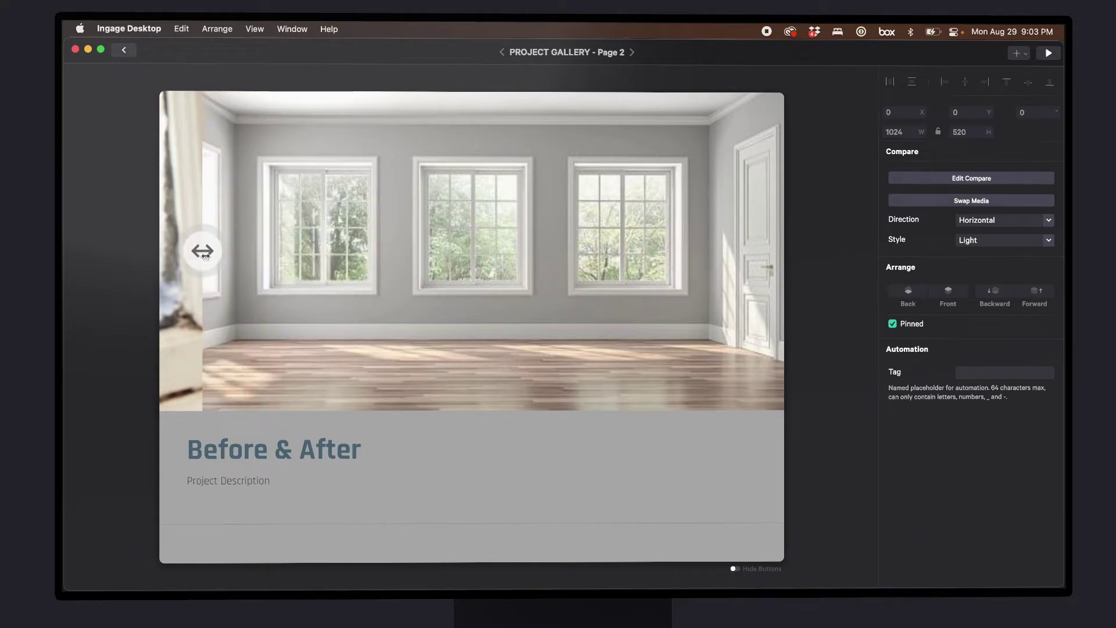
pyautogui.moveTo(207, 271); pyautogui.dragTo(760, 233)
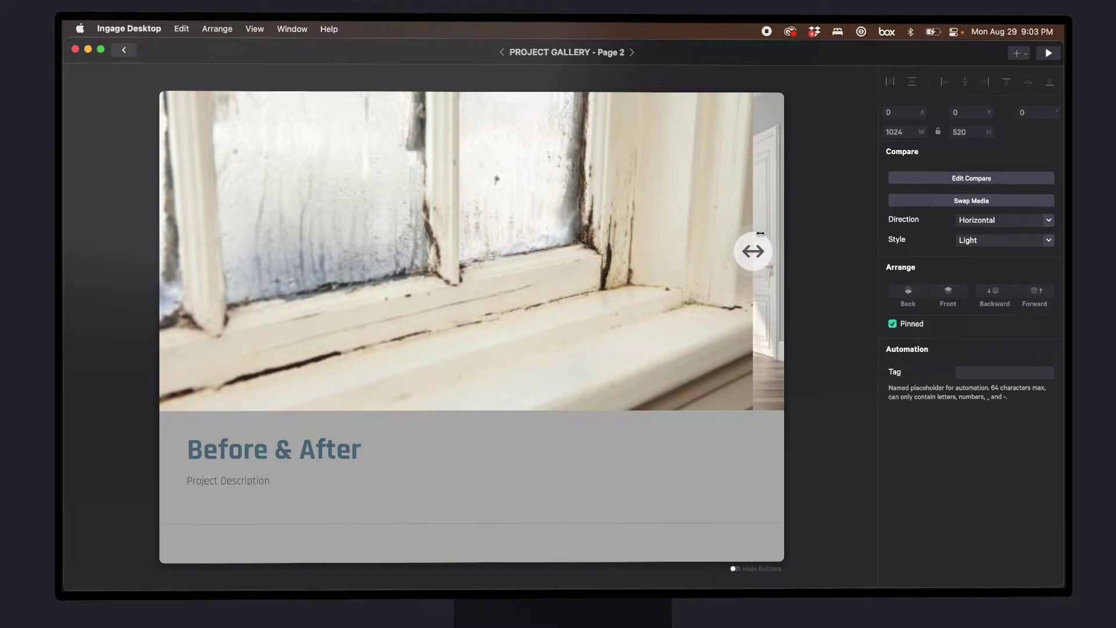
pyautogui.click(839, 290)
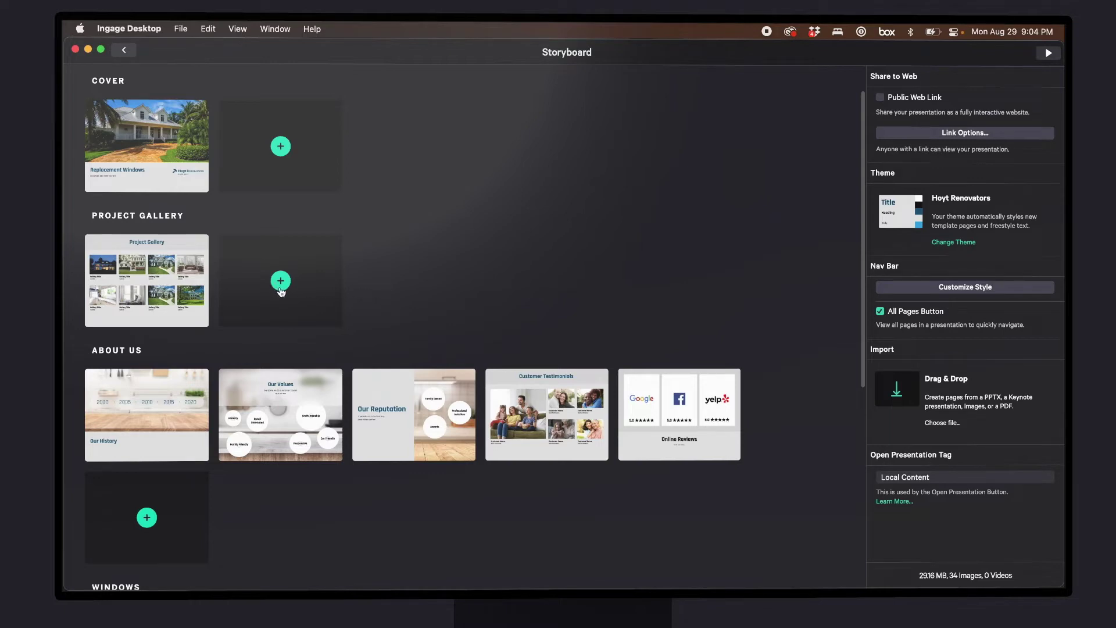
# Start a new Project Gallery page and scroll the Page Layouts down to the Compare layouts
pyautogui.click(283, 291)
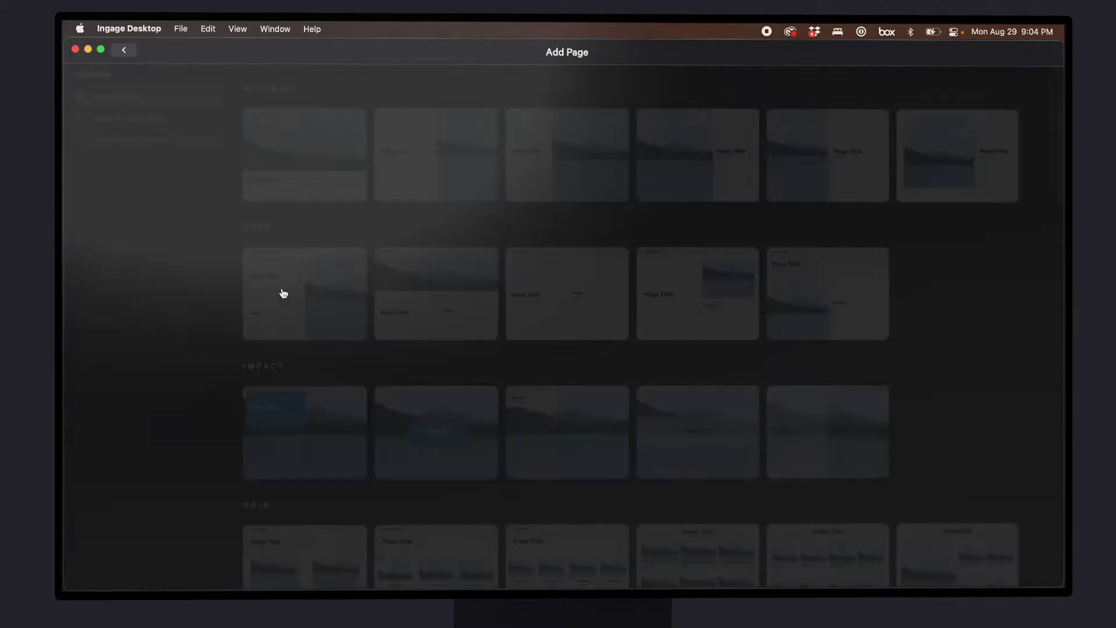
pyautogui.scroll(-10, 283, 292)
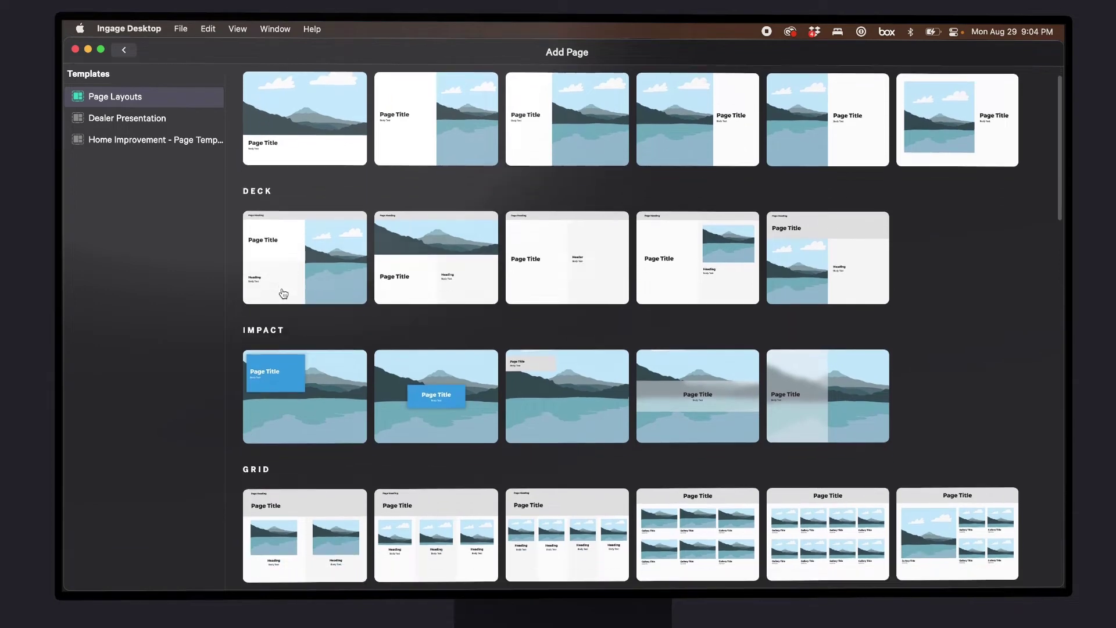
pyautogui.scroll(-14, 283, 292)
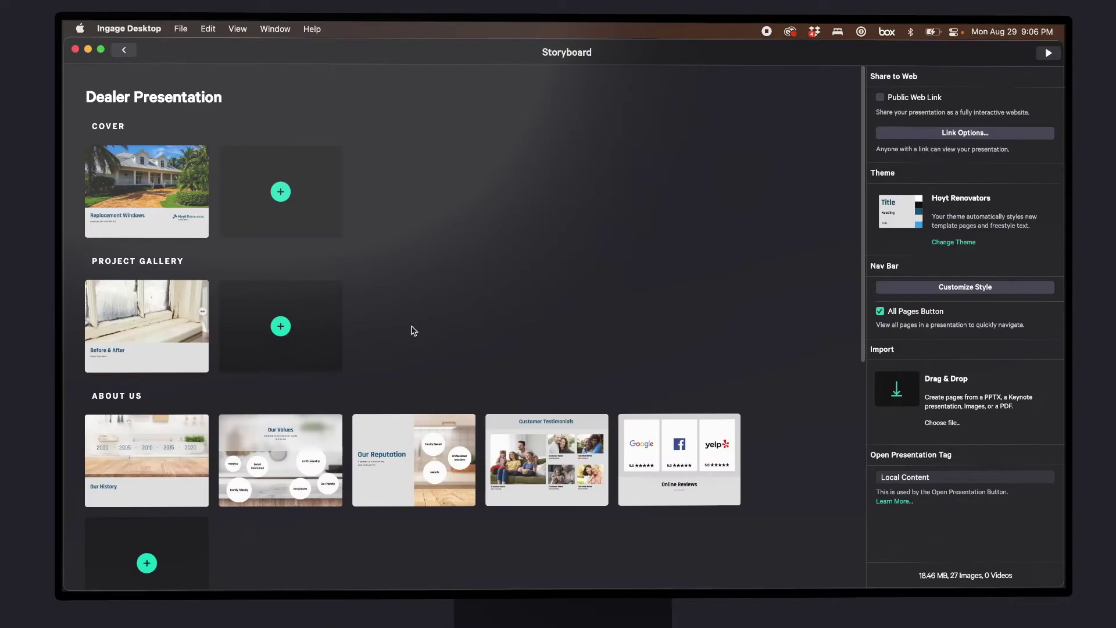
# Add the Home Improvement Gallery 'Project Gallery' template as a new Project Gallery page
pyautogui.click(306, 336)
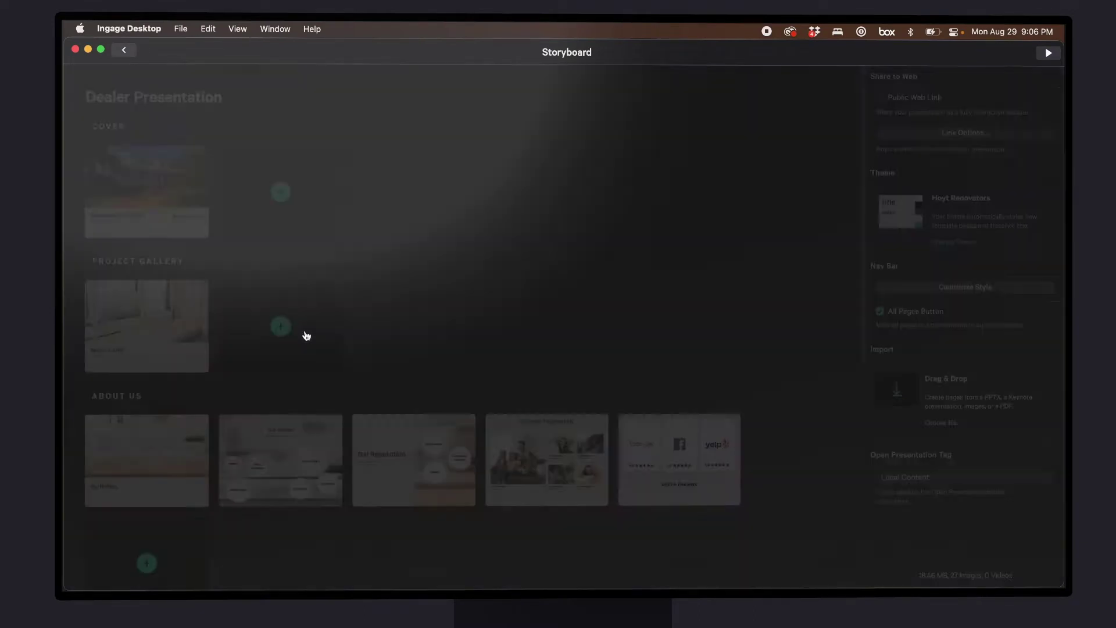
pyautogui.click(149, 142)
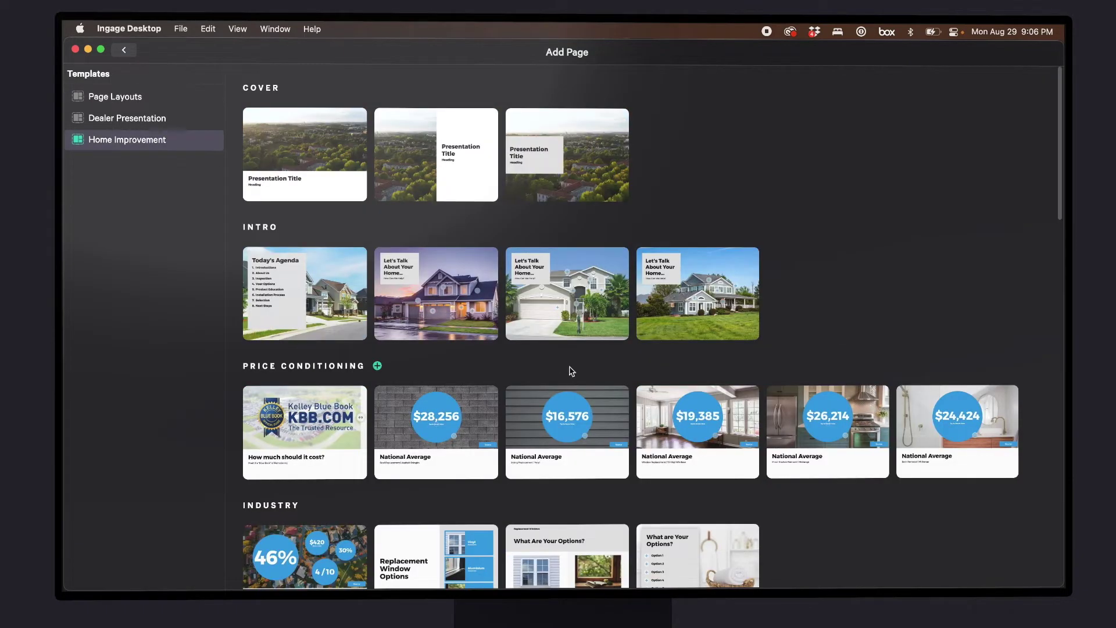
pyautogui.scroll(-6, 568, 367)
pyautogui.scroll(-12, 570, 367)
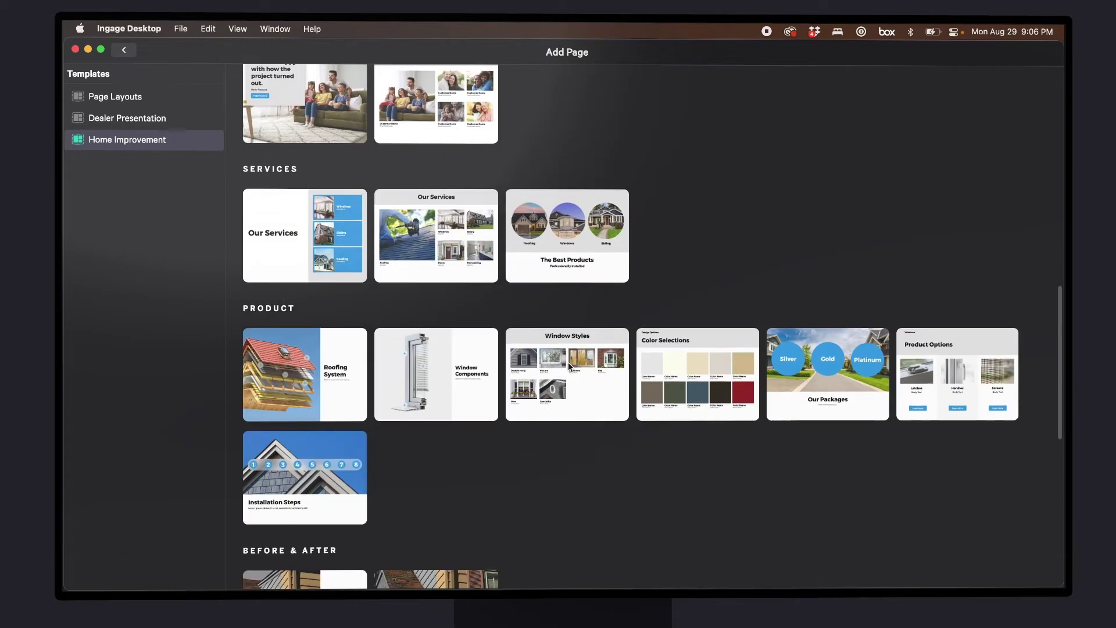
pyautogui.scroll(-2, 567, 366)
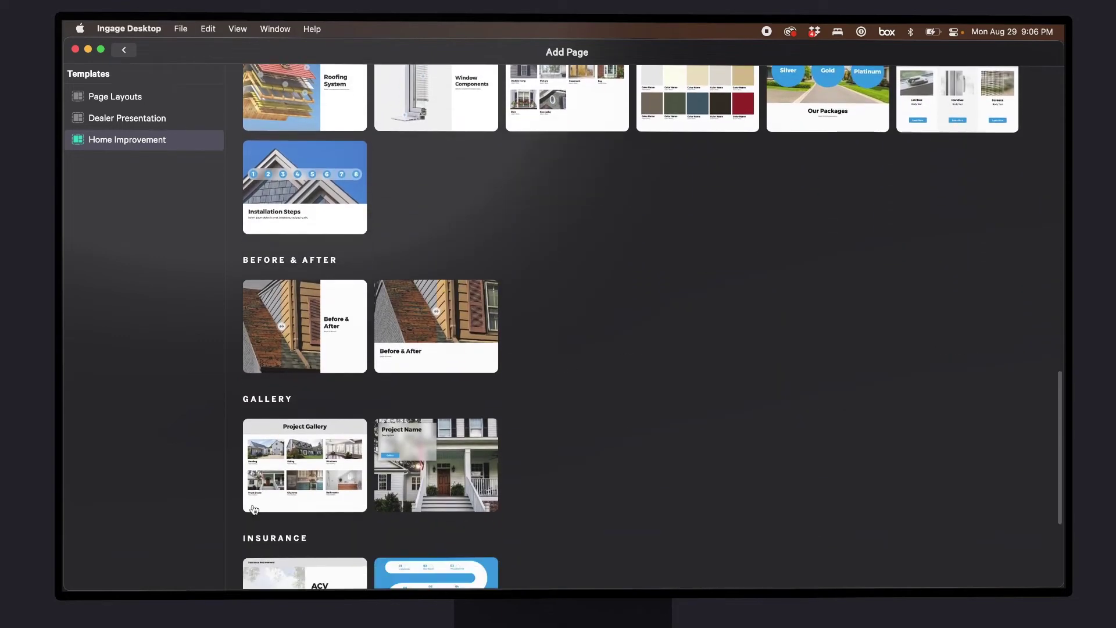
pyautogui.click(281, 494)
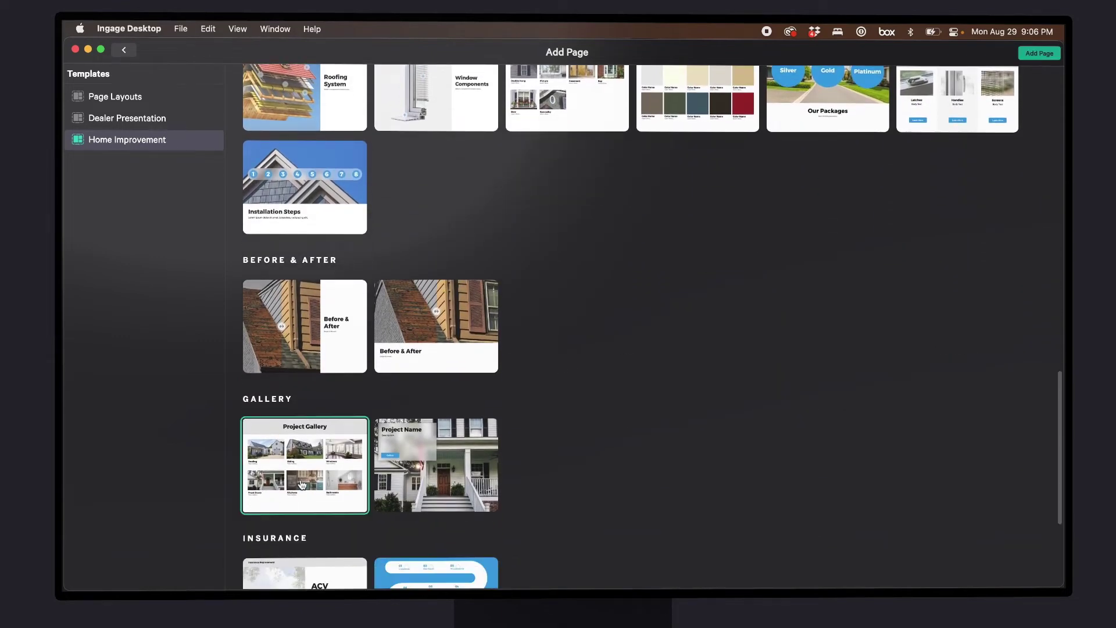
pyautogui.doubleClick(302, 485)
# Replace the Bathrooms tile's photo with Bathroom.jpeg from Project Photos
pyautogui.click(302, 485)
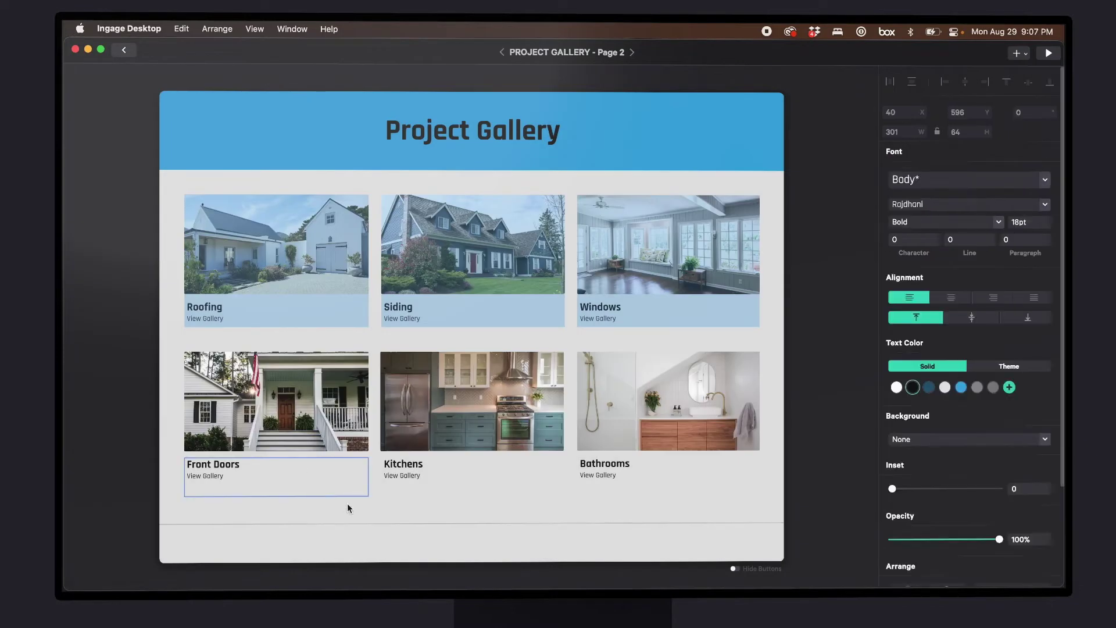
pyautogui.click(350, 504)
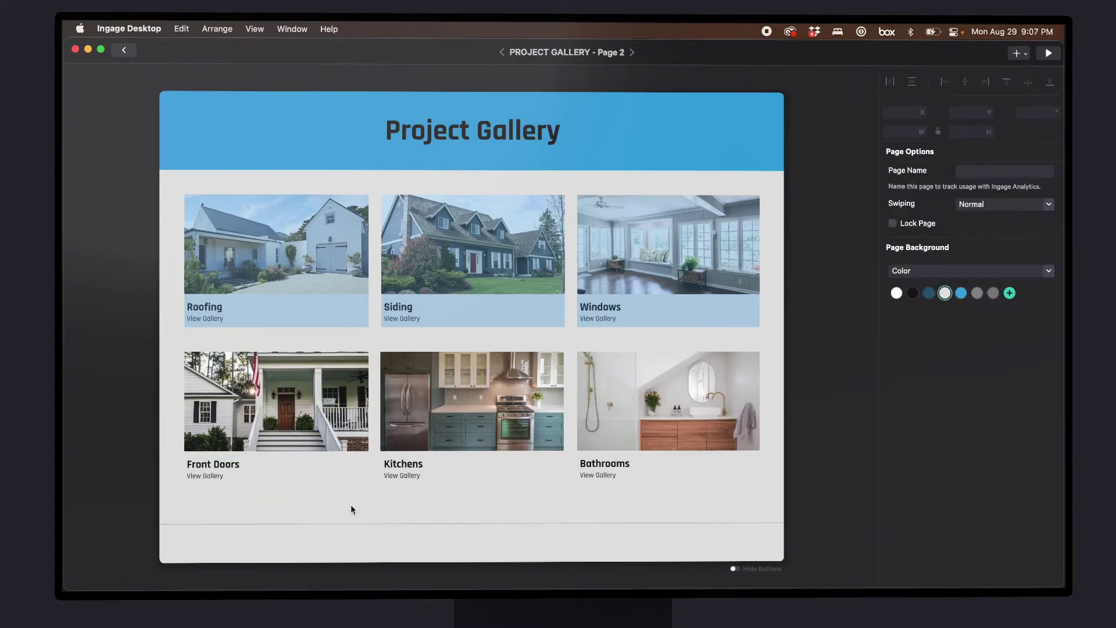
pyautogui.click(668, 414)
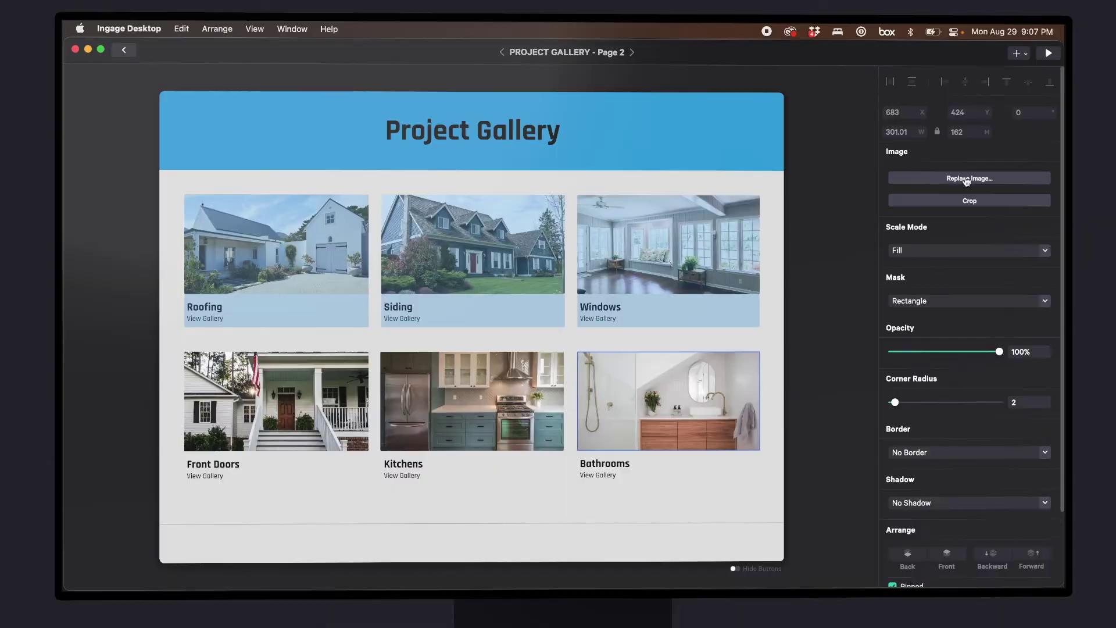
pyautogui.click(775, 355)
pyautogui.click(467, 153)
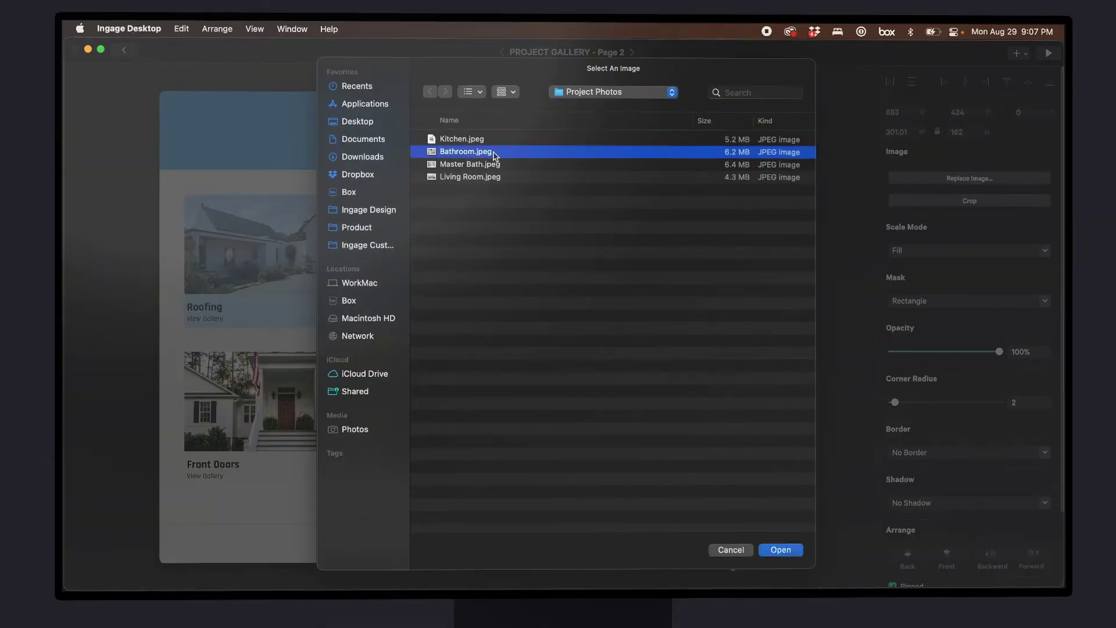
pyautogui.doubleClick(495, 153)
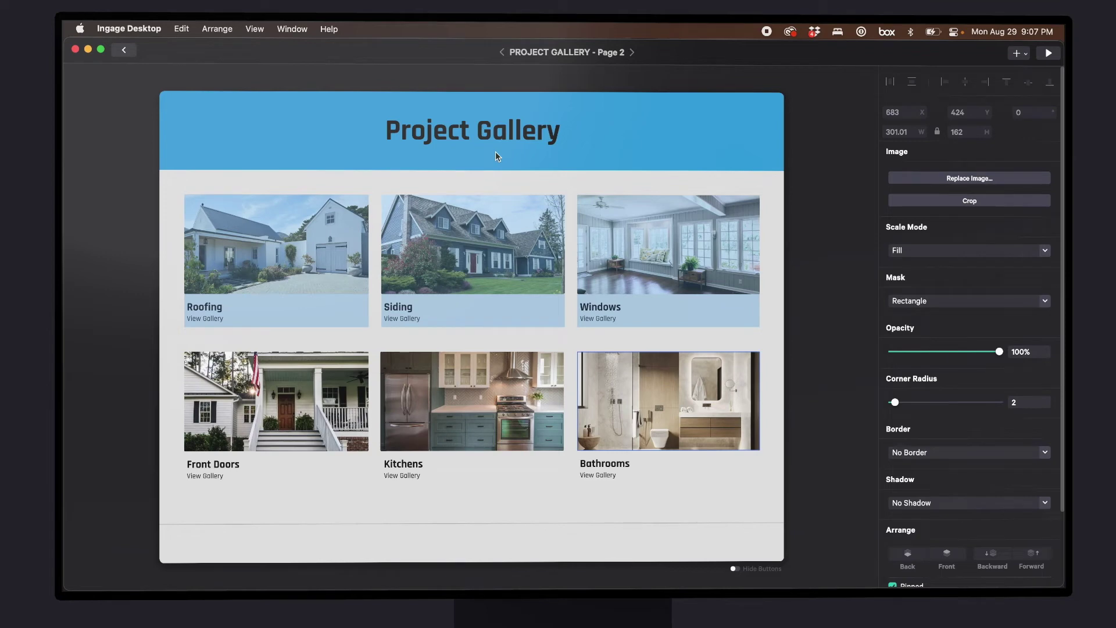
pyautogui.click(341, 284)
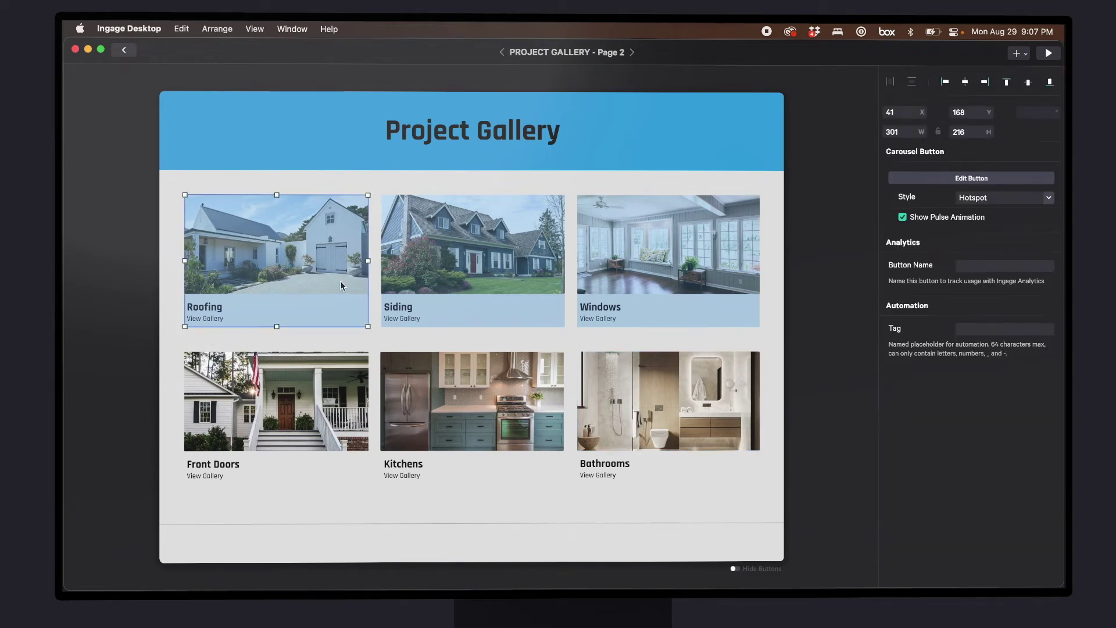
pyautogui.click(709, 265)
pyautogui.click(307, 263)
pyautogui.doubleClick(306, 273)
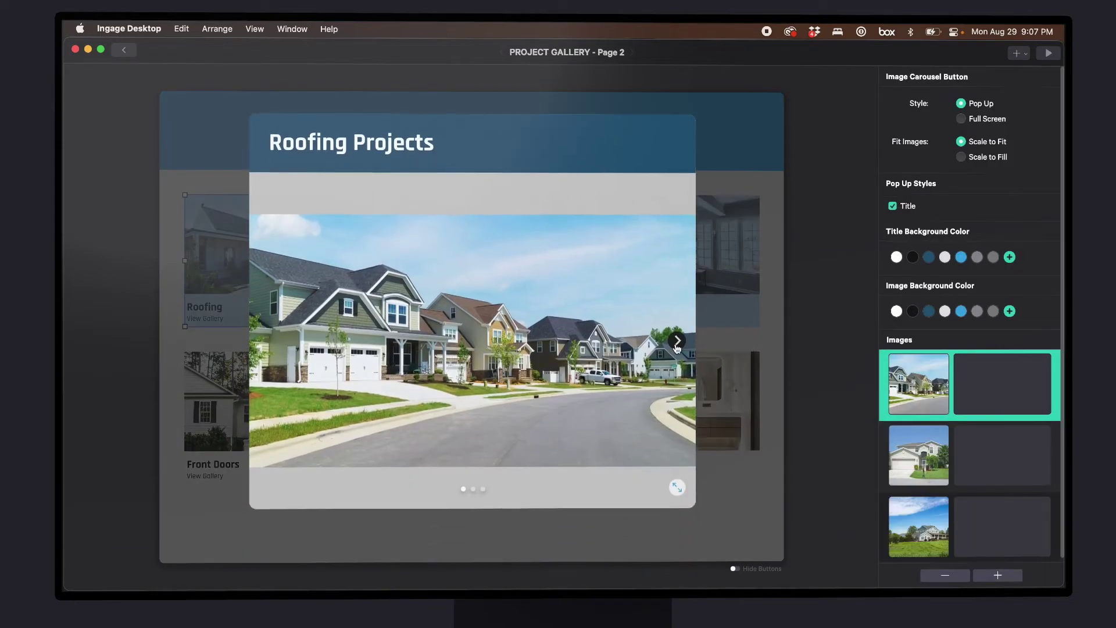
pyautogui.click(677, 343)
pyautogui.click(678, 343)
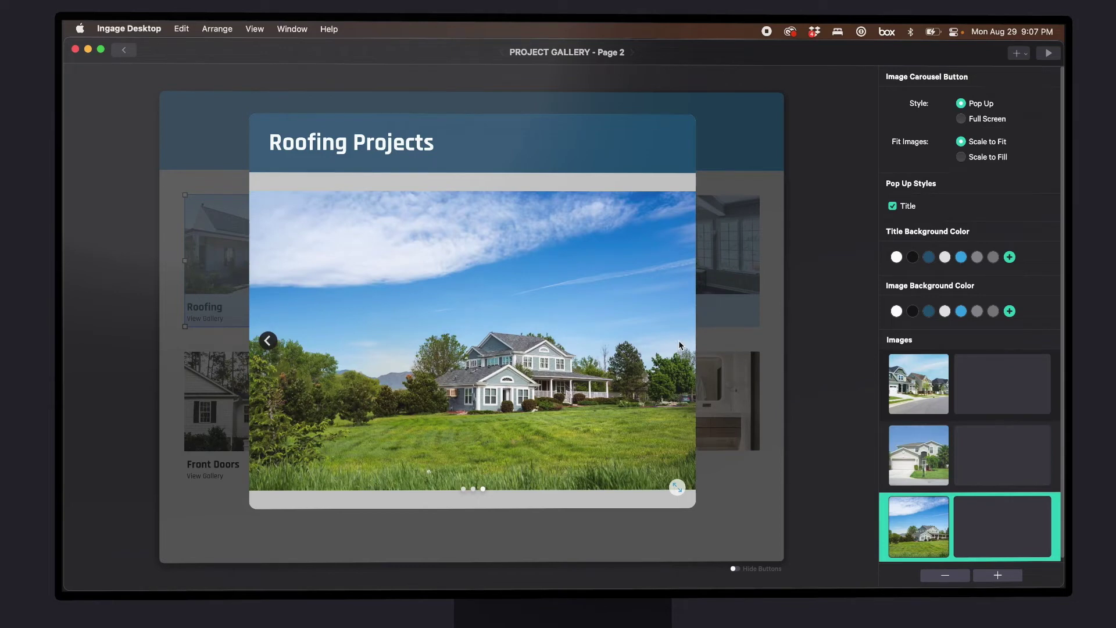
pyautogui.click(266, 341)
pyautogui.click(267, 342)
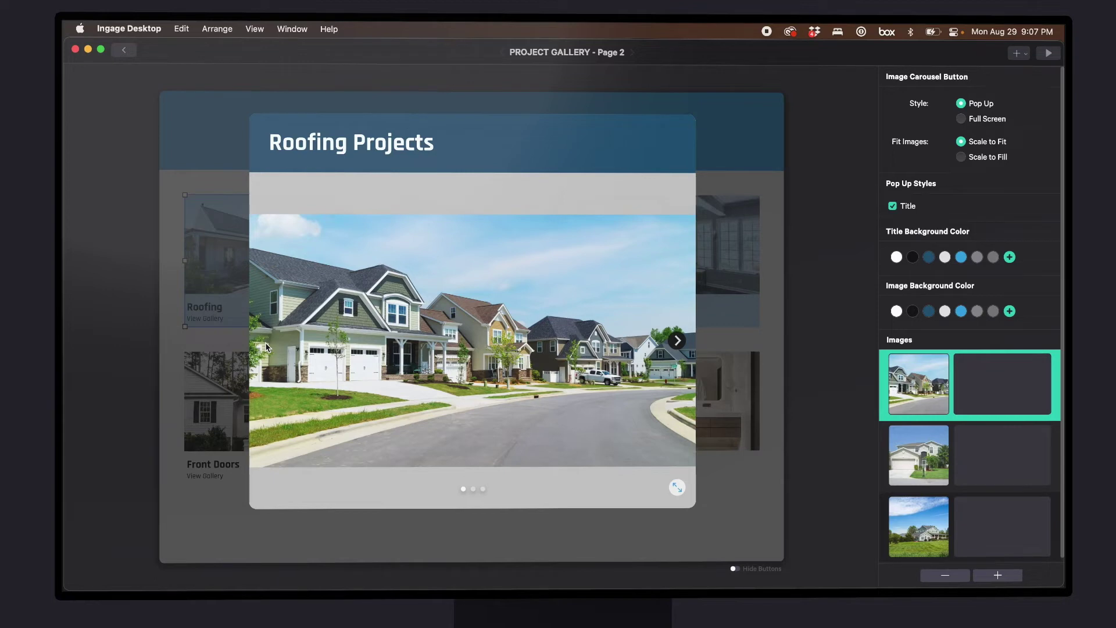
pyautogui.click(763, 456)
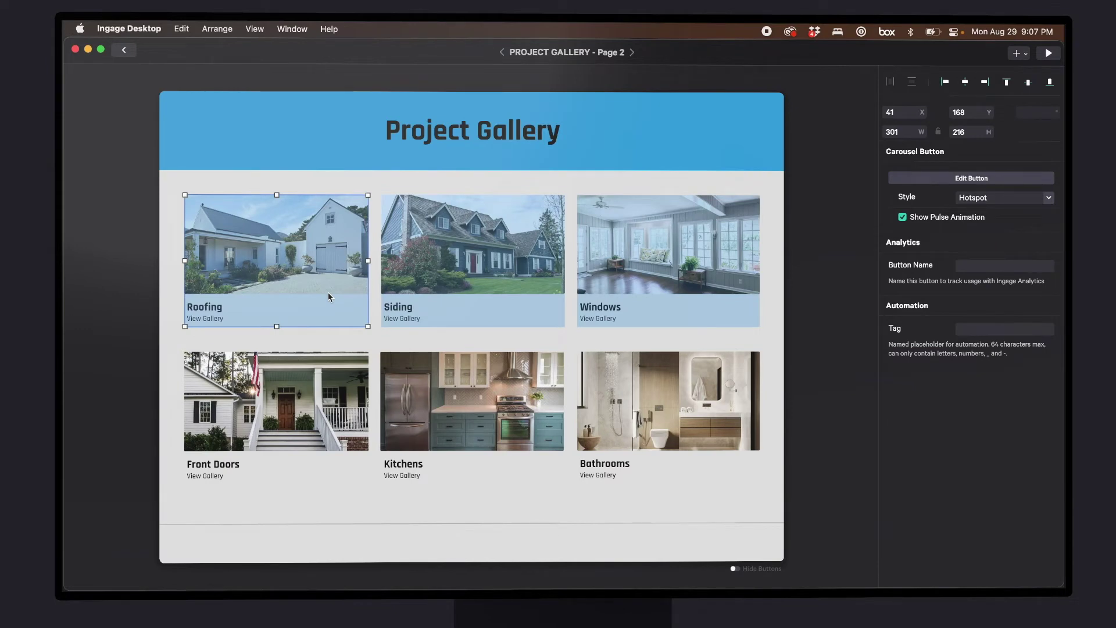
# Insert an Image Carousel hotspot titled 'Alex's House' and start picking Kitchen.jpeg for it
pyautogui.click(1018, 53)
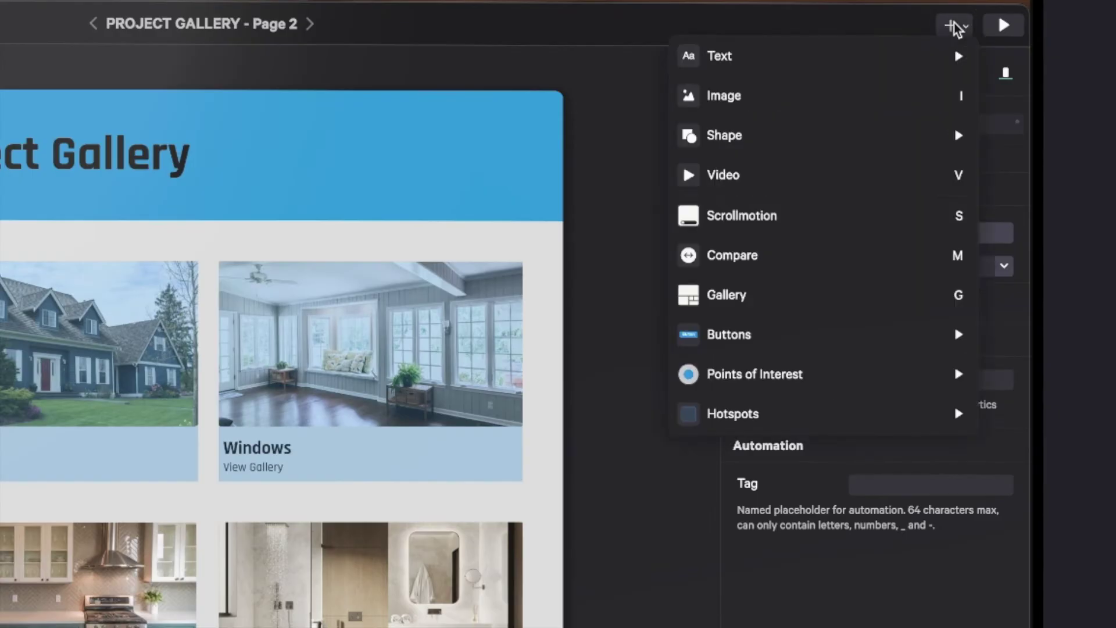
pyautogui.moveTo(789, 413)
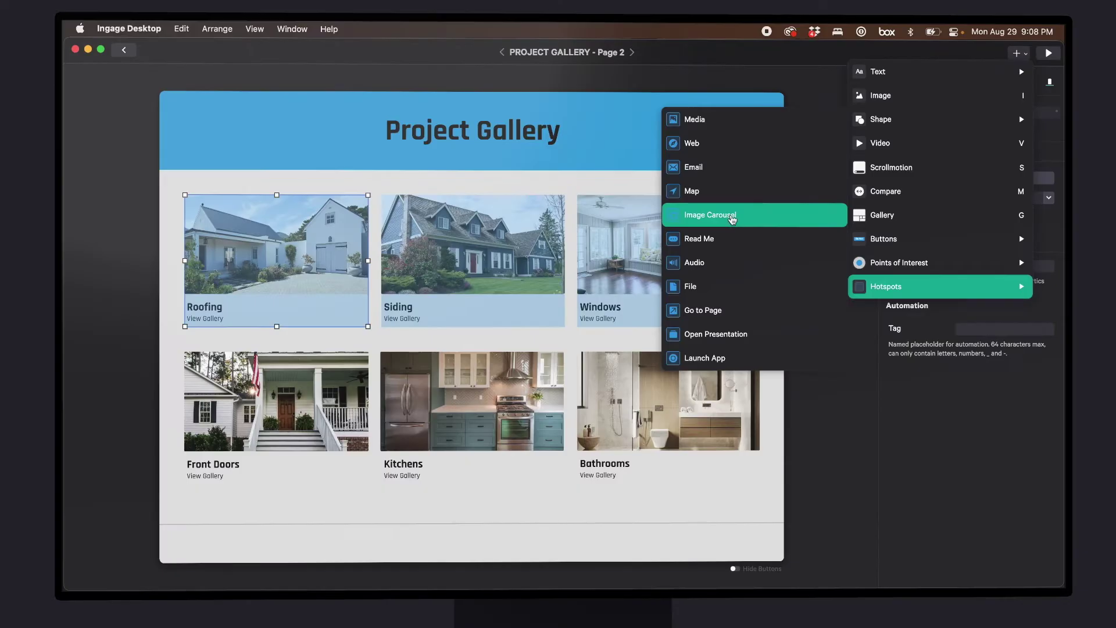
pyautogui.click(732, 219)
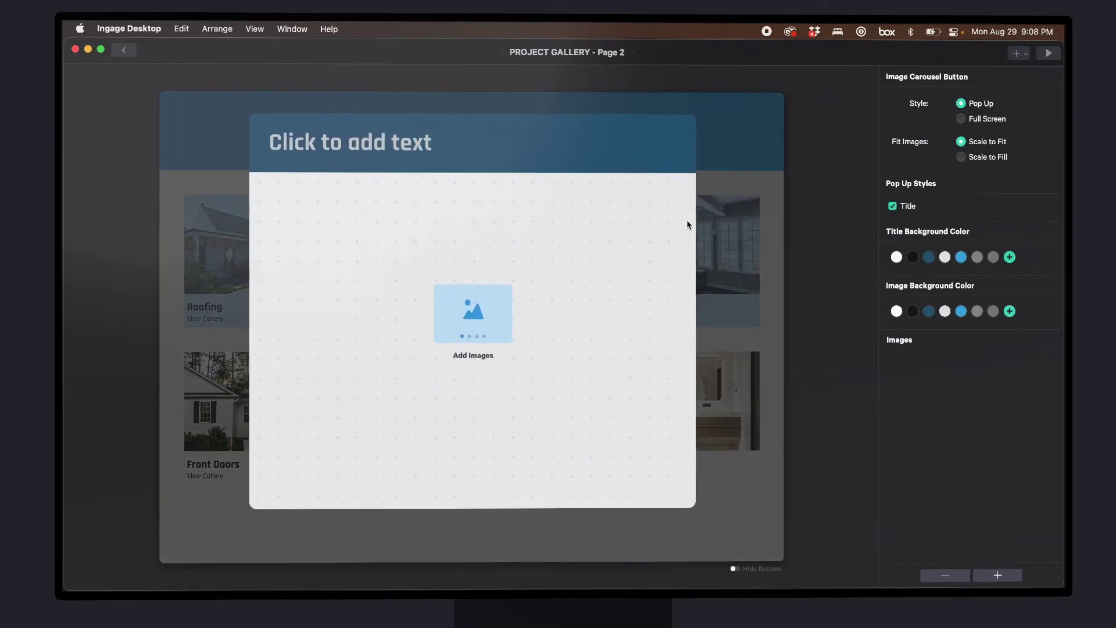
pyautogui.click(334, 138)
pyautogui.write("Alex's House")
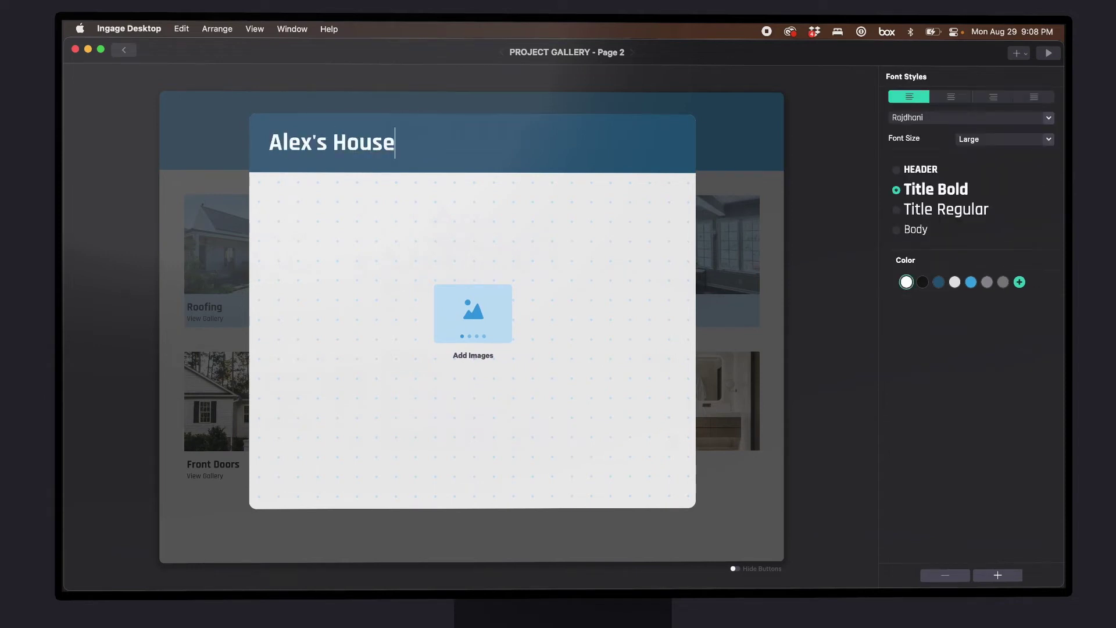
pyautogui.click(463, 295)
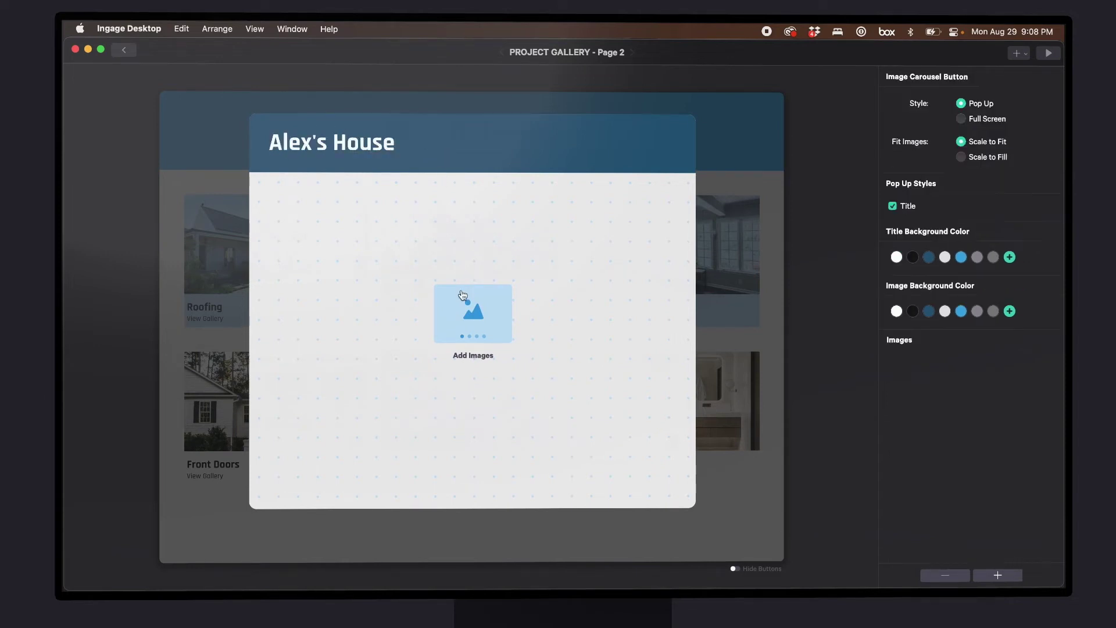
pyautogui.click(484, 141)
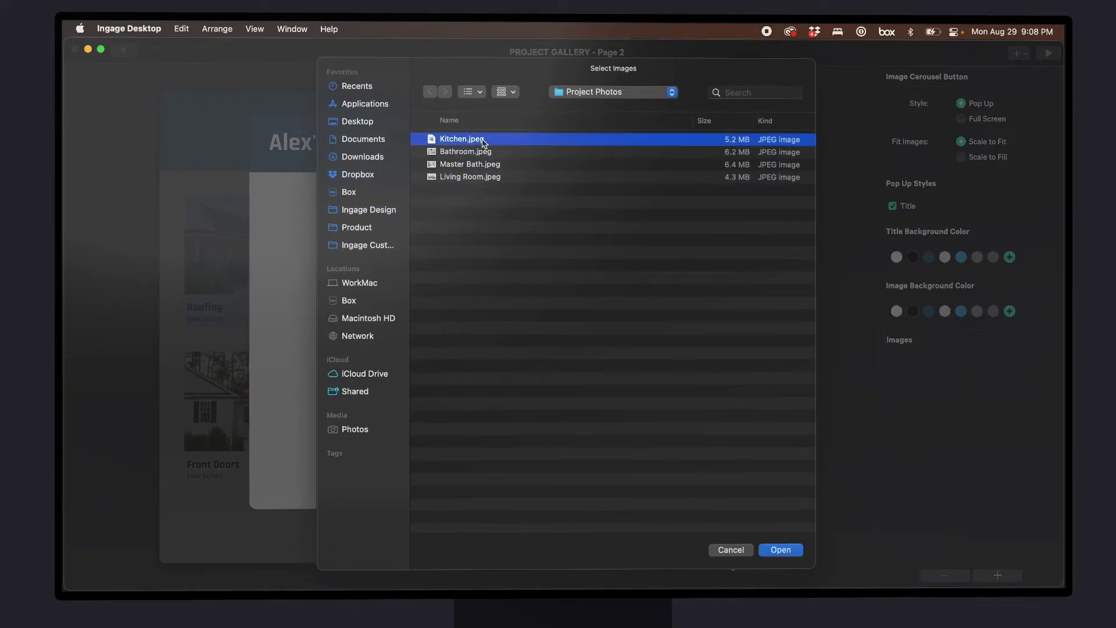
# Load Kitchen, Bathroom, Master Bath and Living Room photos into the carousel and page through them
pyautogui.keyDown('shift'); pyautogui.click(491, 178); pyautogui.keyUp('shift')
pyautogui.click(785, 550)
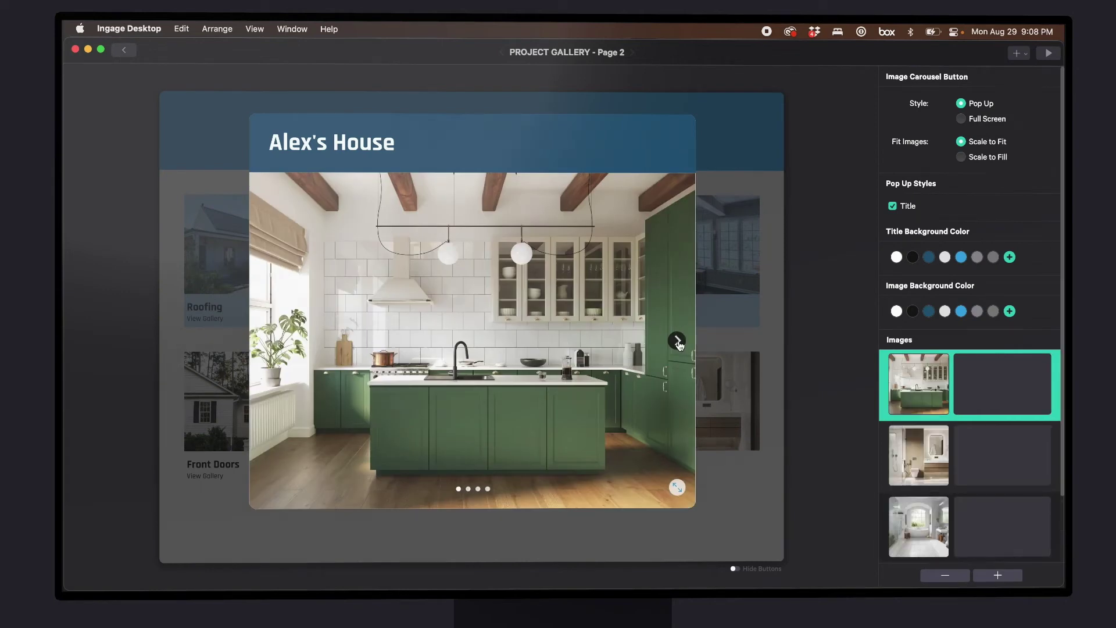
pyautogui.click(677, 341)
pyautogui.click(677, 342)
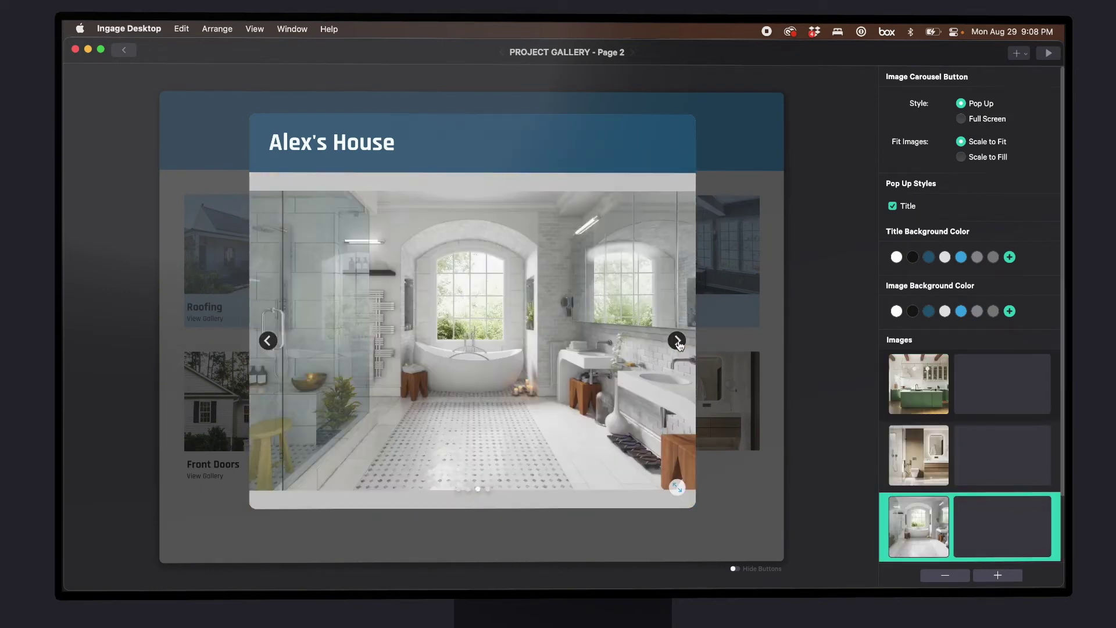
pyautogui.click(678, 343)
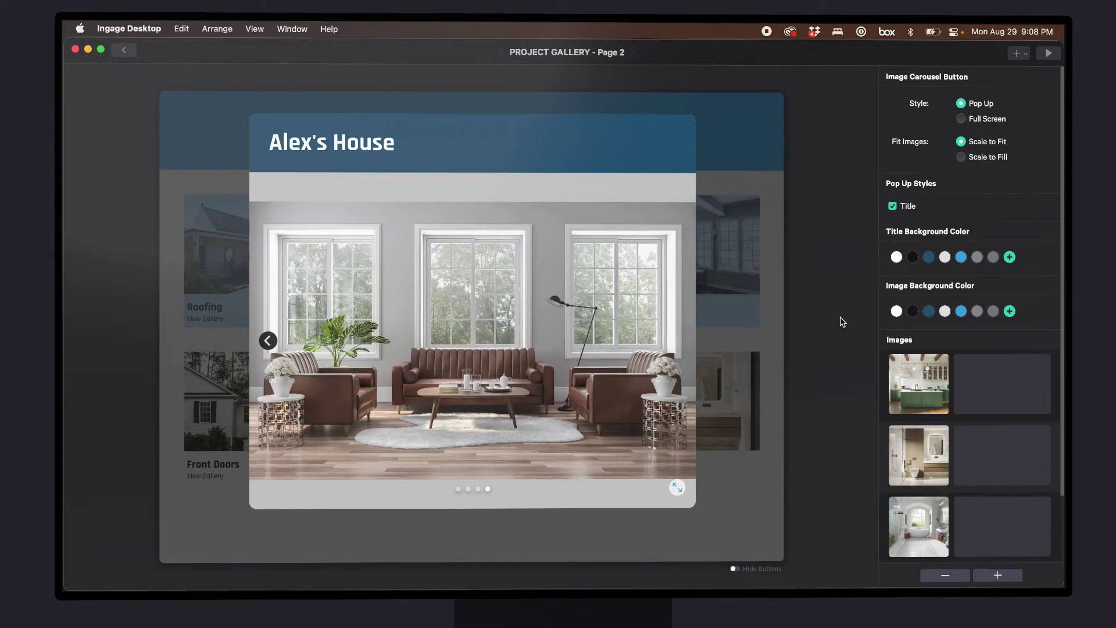
pyautogui.click(763, 324)
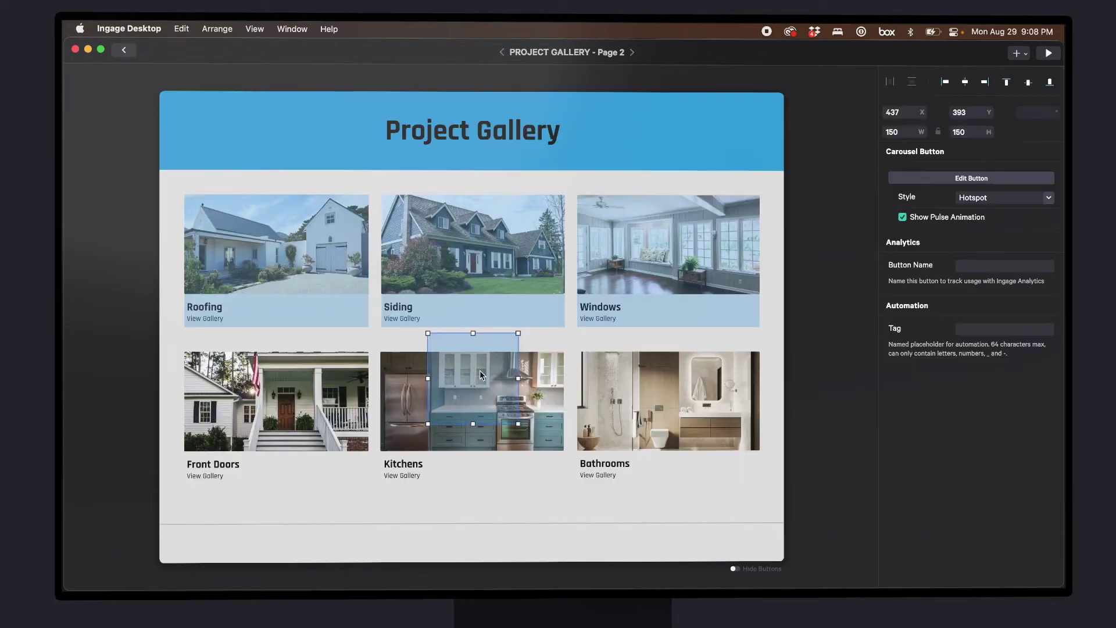
# Fit the carousel hotspot over the Front Doors tile and recaption it 'Alex's House'
pyautogui.moveTo(476, 375); pyautogui.dragTo(369, 397)
pyautogui.moveTo(277, 443); pyautogui.dragTo(277, 452)
pyautogui.click(239, 469)
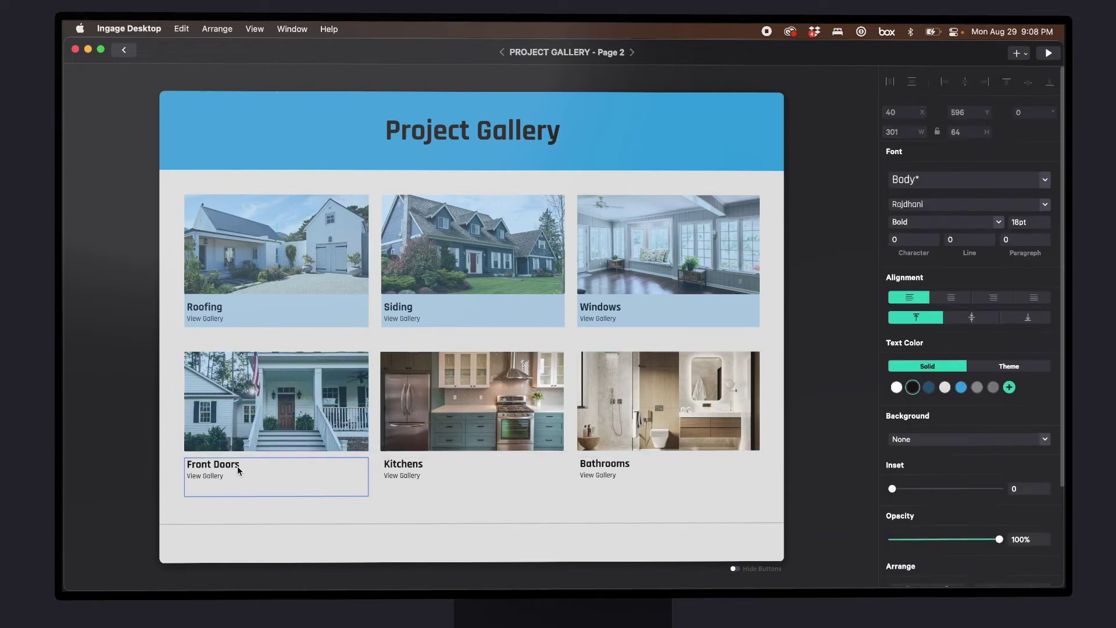
pyautogui.click(238, 470)
pyautogui.moveTo(239, 470); pyautogui.dragTo(174, 469)
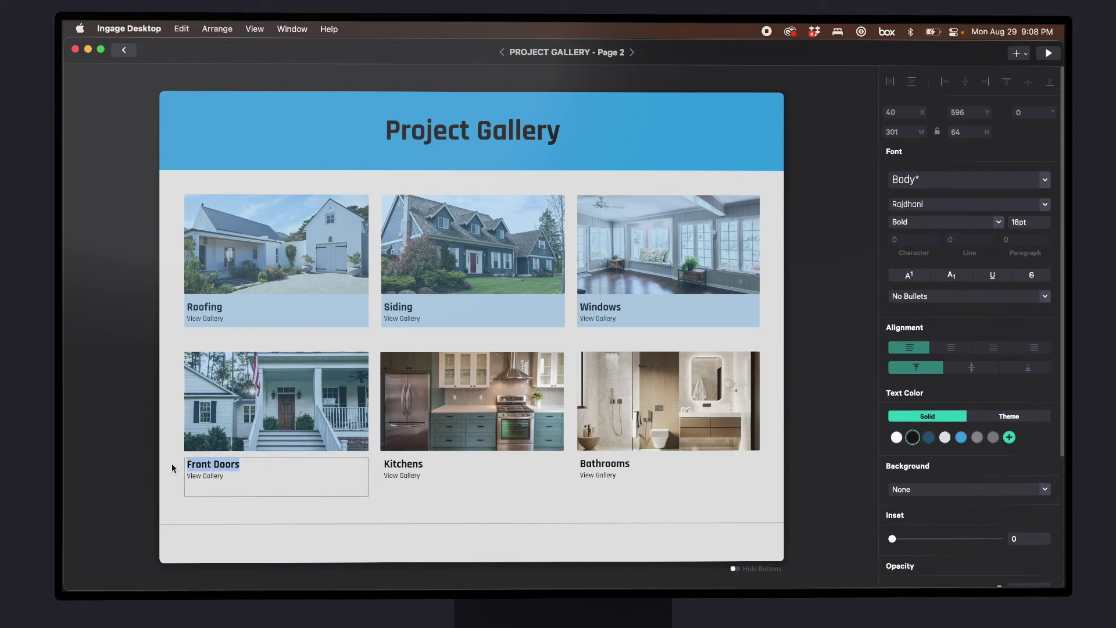
pyautogui.write("Alex's House")
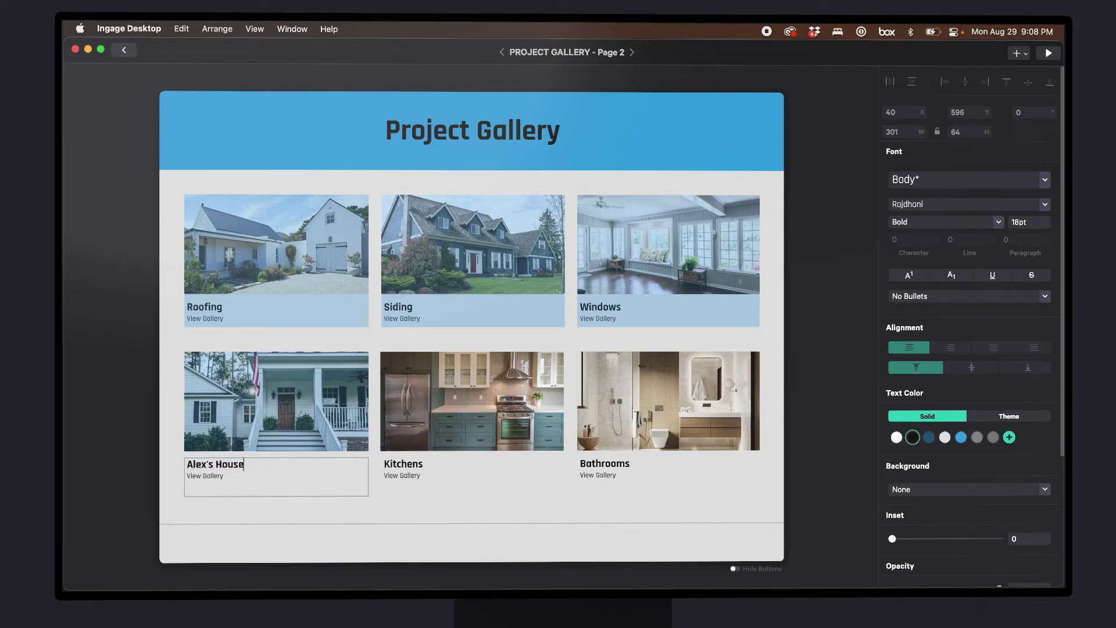
pyautogui.click(410, 508)
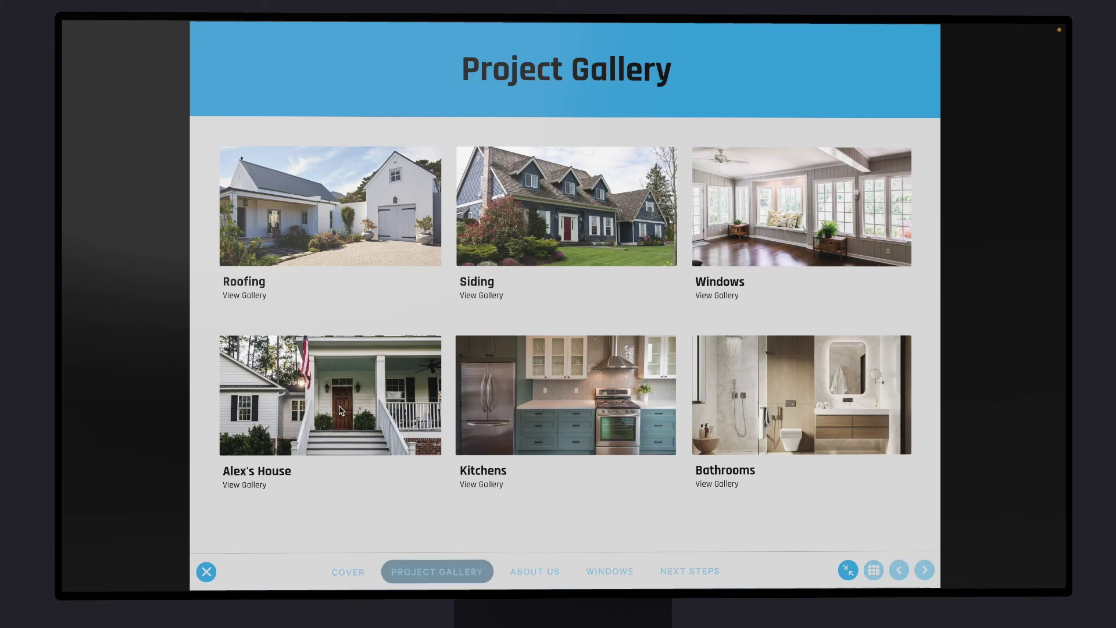
# Open the Alex's House carousel, step through its three remaining photos, and close it
pyautogui.click(341, 410)
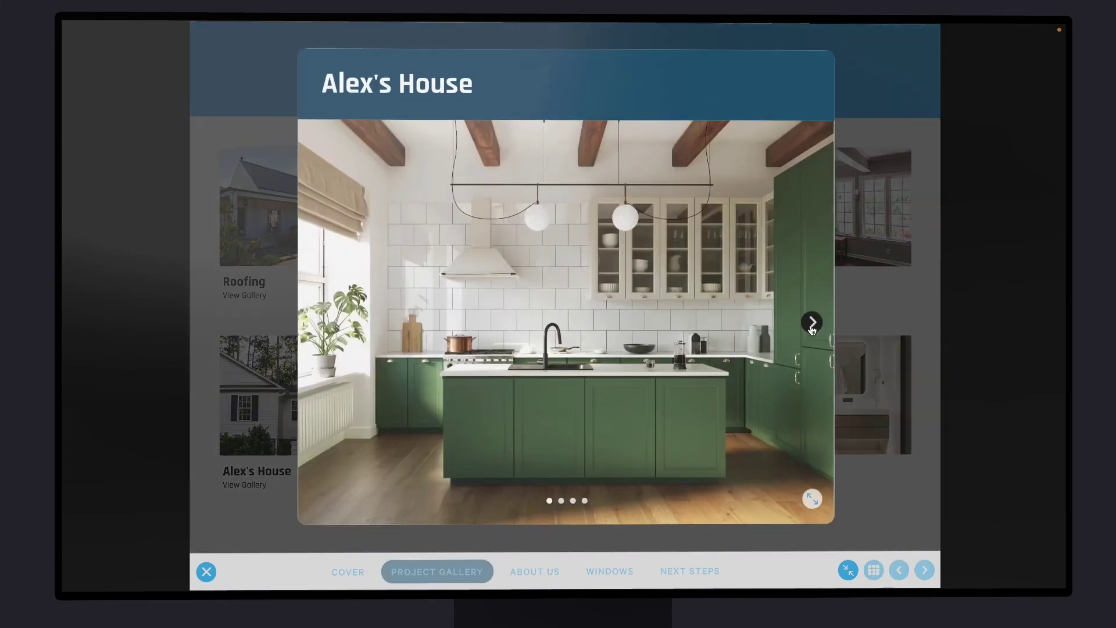
pyautogui.click(812, 325)
pyautogui.click(812, 324)
pyautogui.click(812, 324)
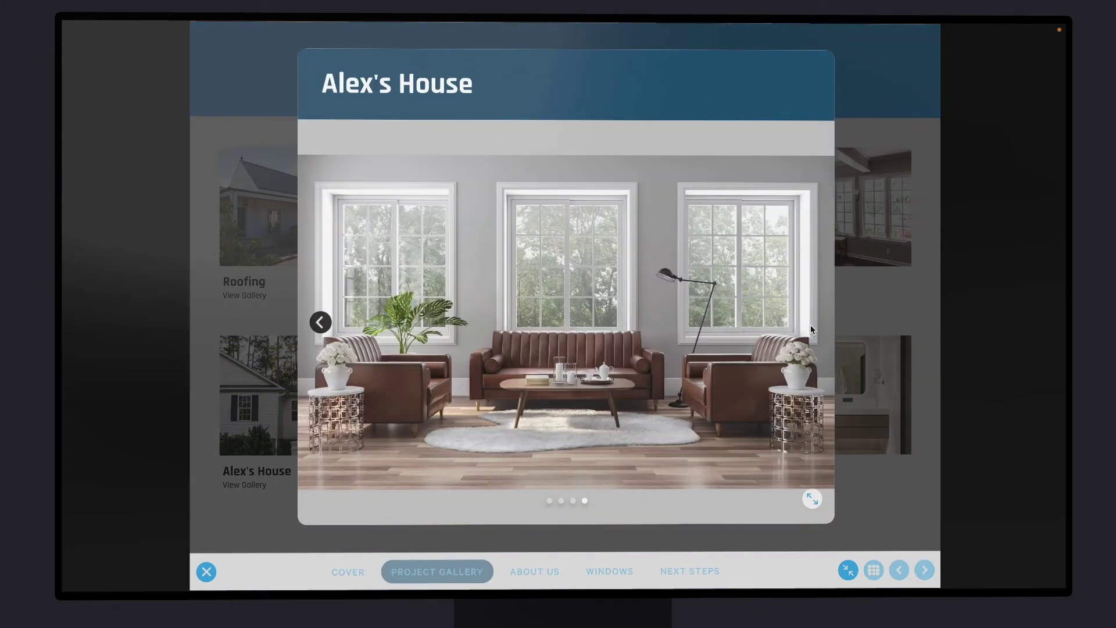
pyautogui.click(859, 320)
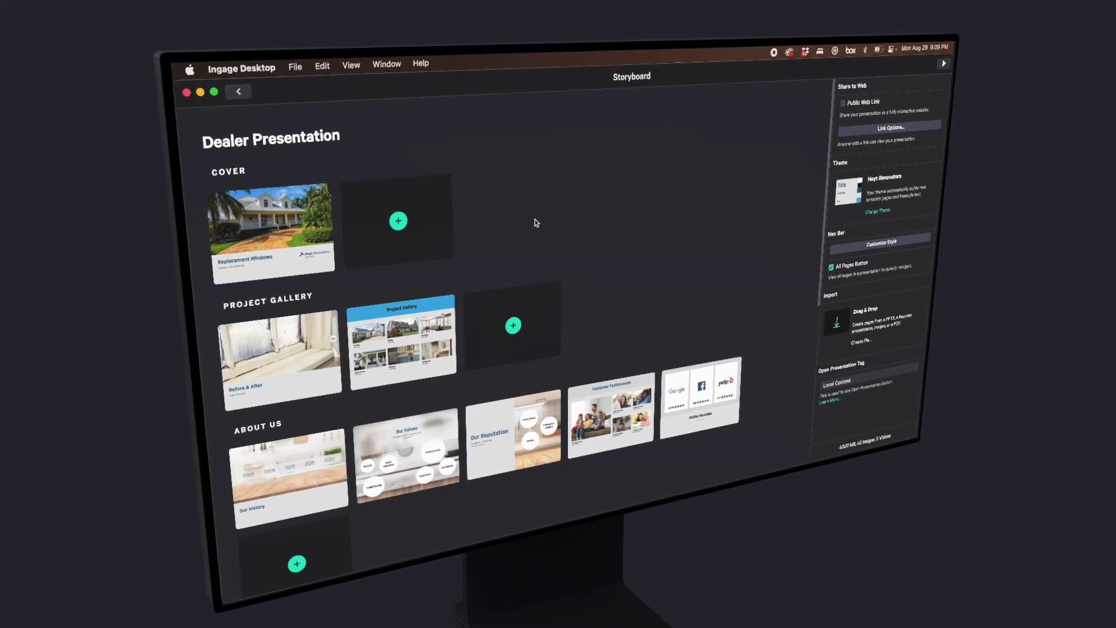
# Start a new Project Gallery page, browse the Page Layouts templates, then show the Home Improvement set
pyautogui.click(514, 316)
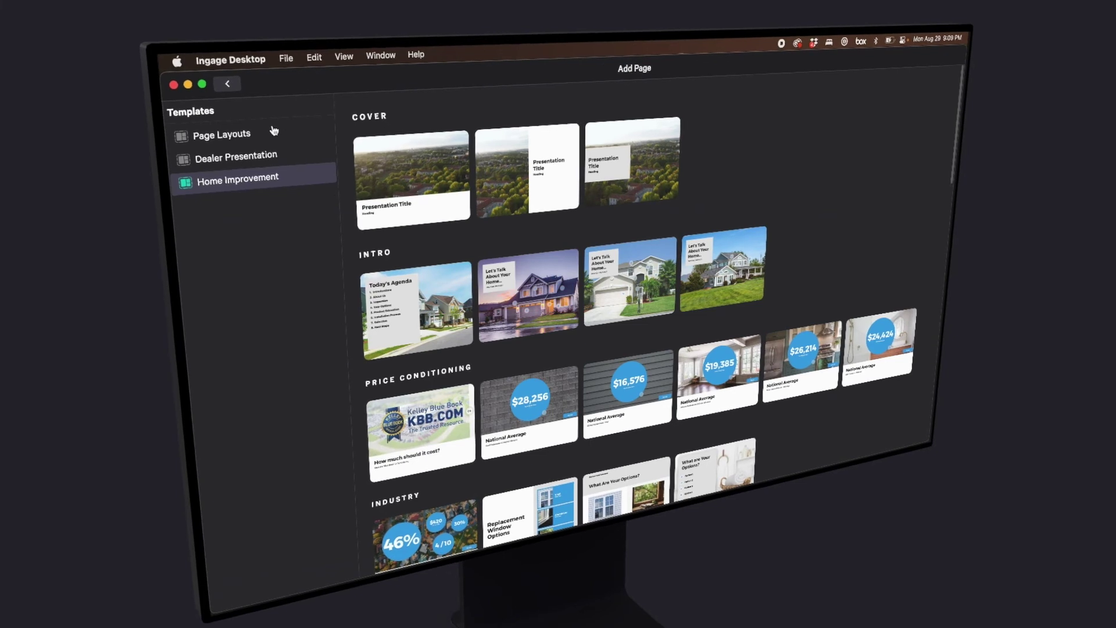
pyautogui.click(266, 132)
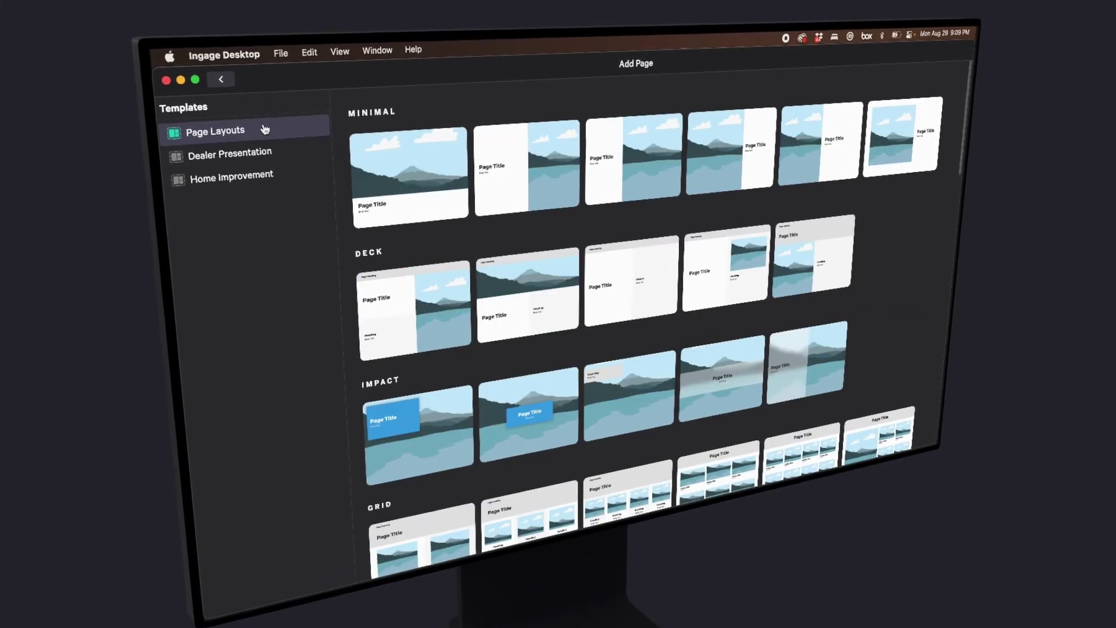
pyautogui.scroll(-8, 587, 253)
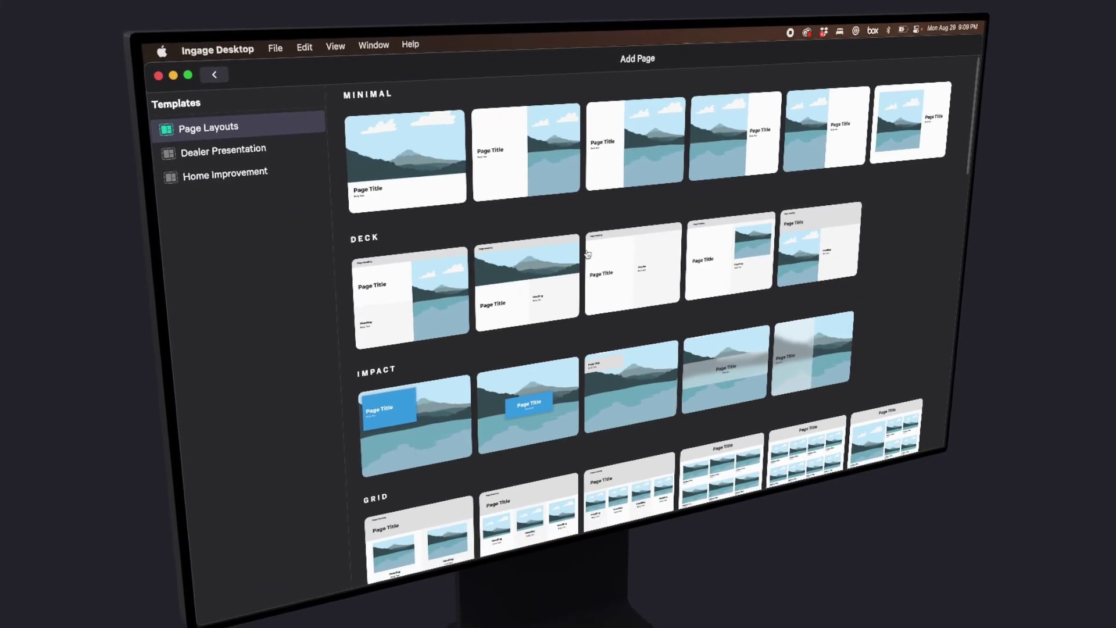
pyautogui.scroll(-5, 588, 253)
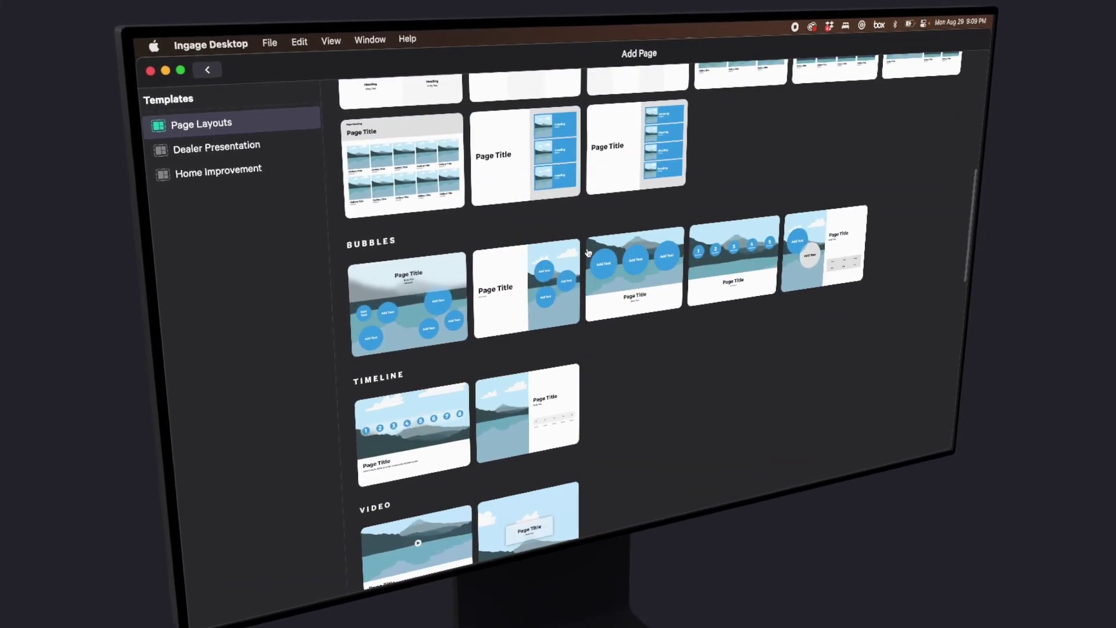
pyautogui.scroll(-10, 588, 252)
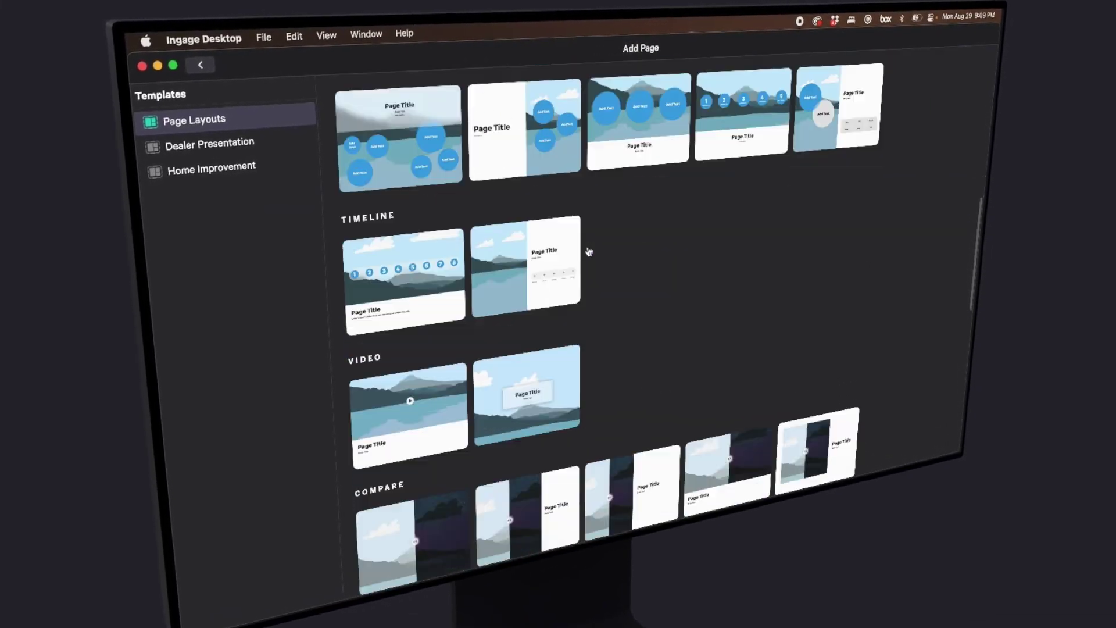
pyautogui.scroll(-8, 590, 250)
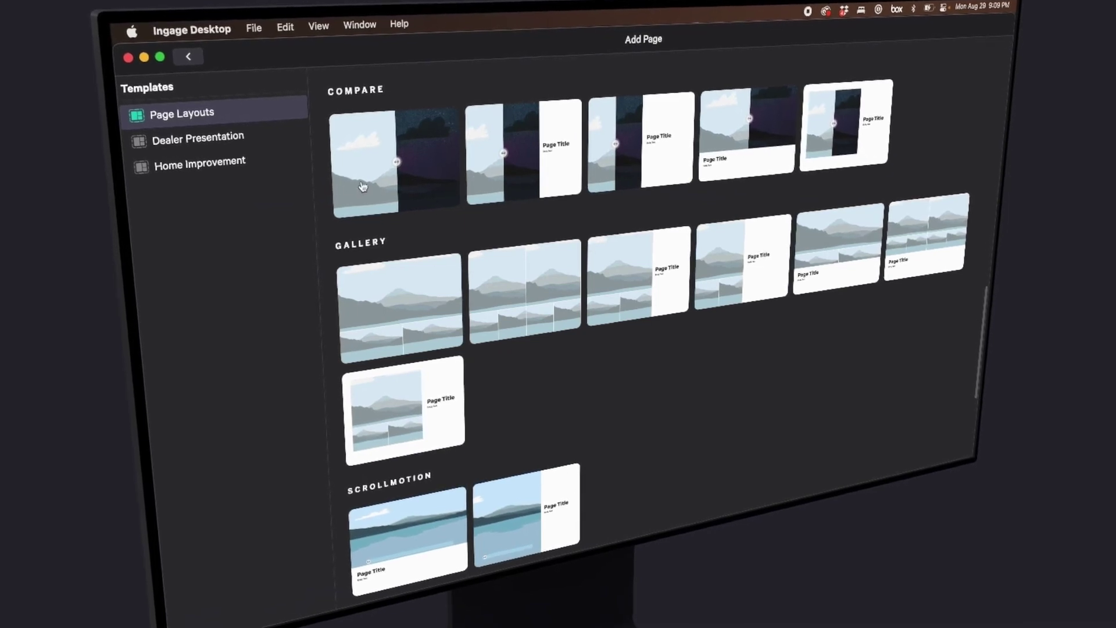
pyautogui.click(223, 169)
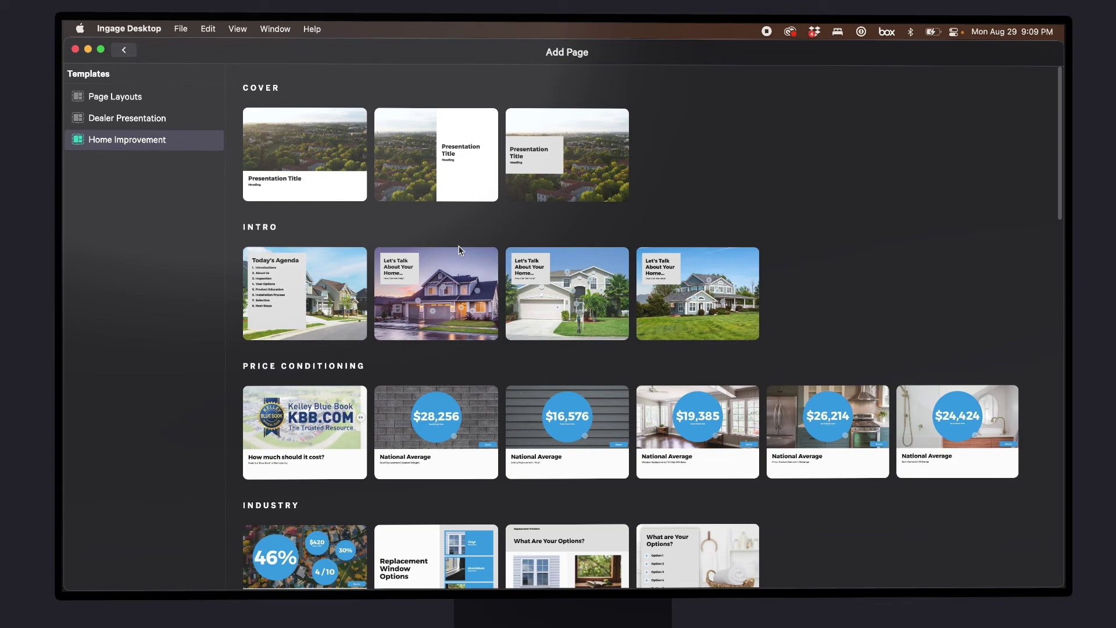
# Add the Home Improvement Installation Steps template from the Product section as Project Gallery page 3
pyautogui.scroll(-4, 841, 280)
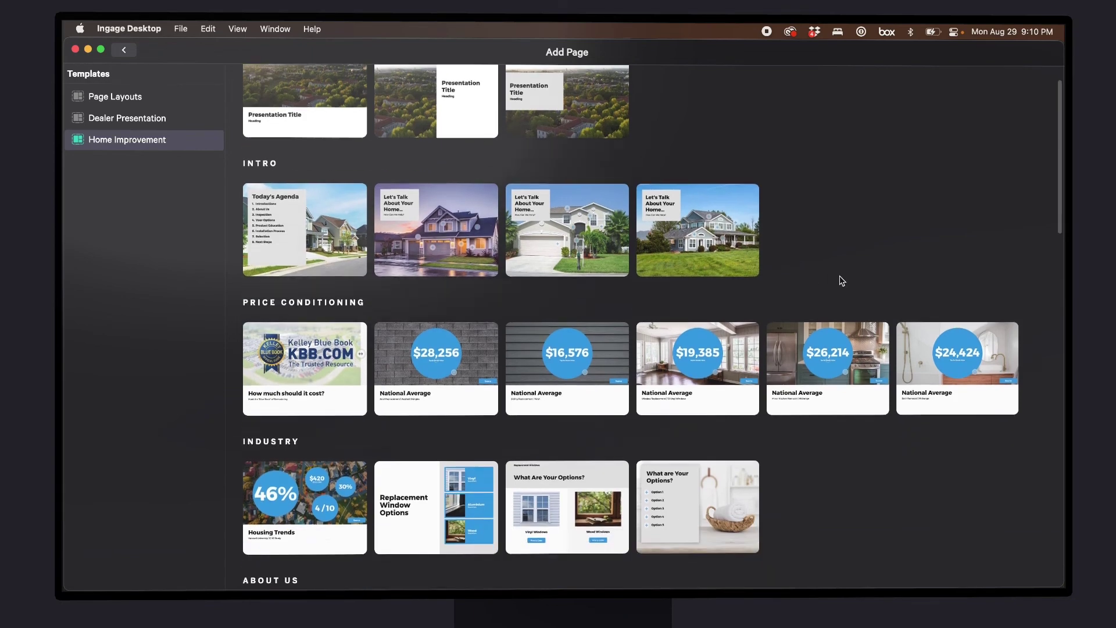
pyautogui.scroll(-5, 841, 280)
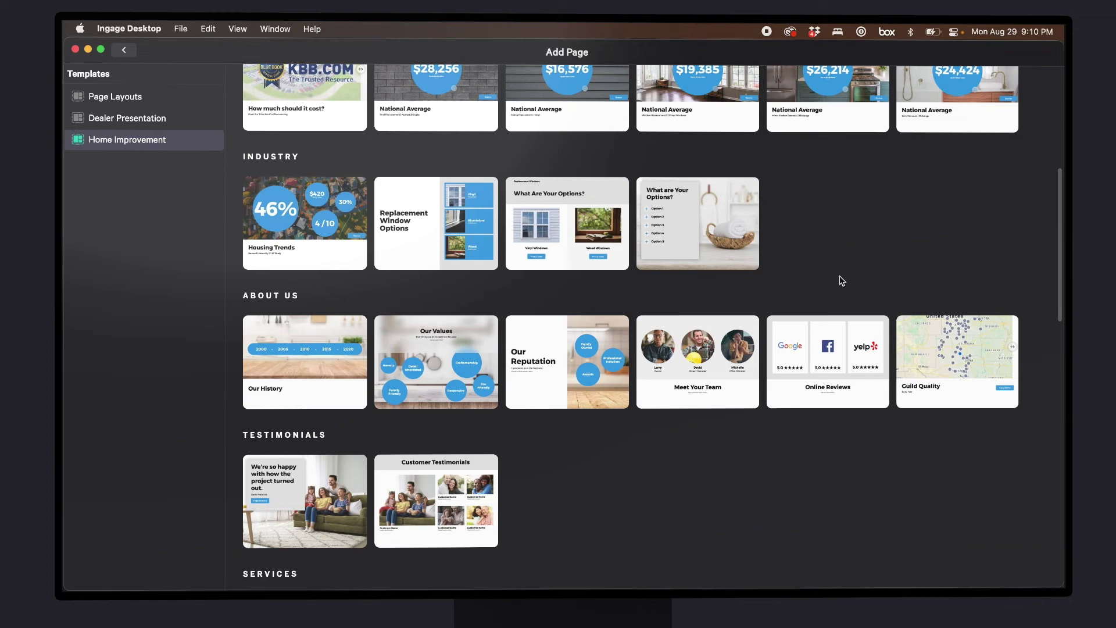
pyautogui.scroll(-5, 841, 281)
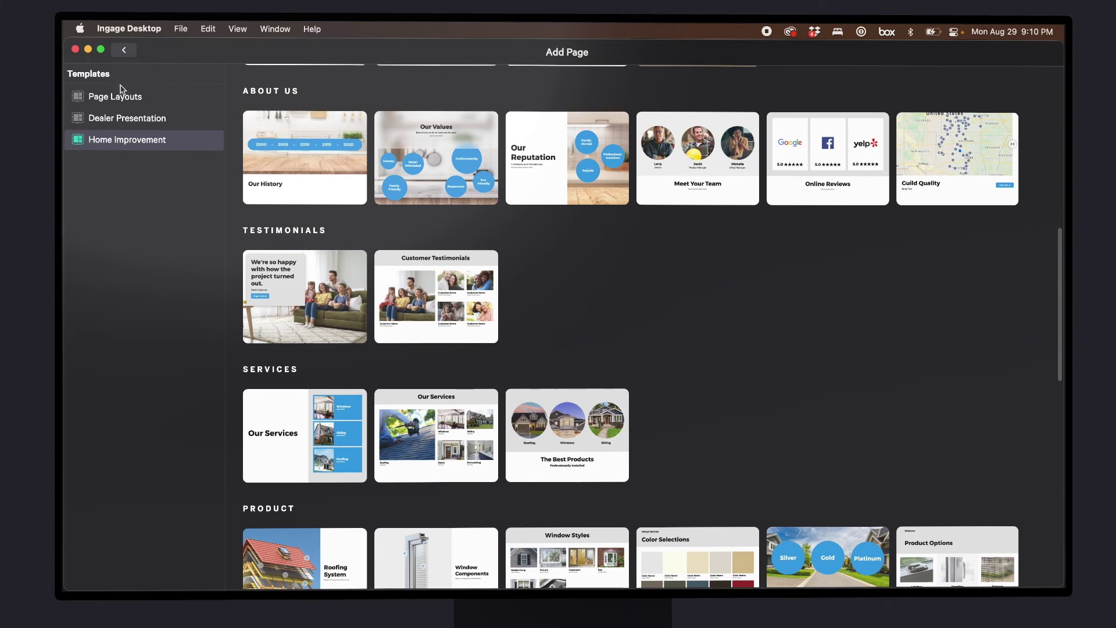
pyautogui.scroll(-6, 430, 419)
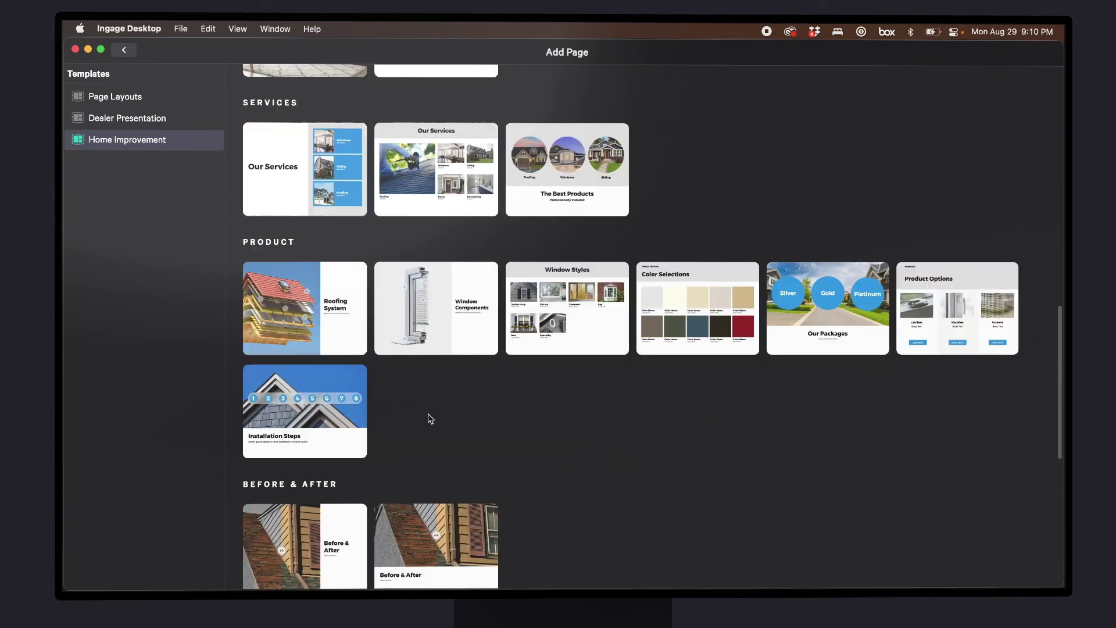
pyautogui.scroll(-2, 429, 412)
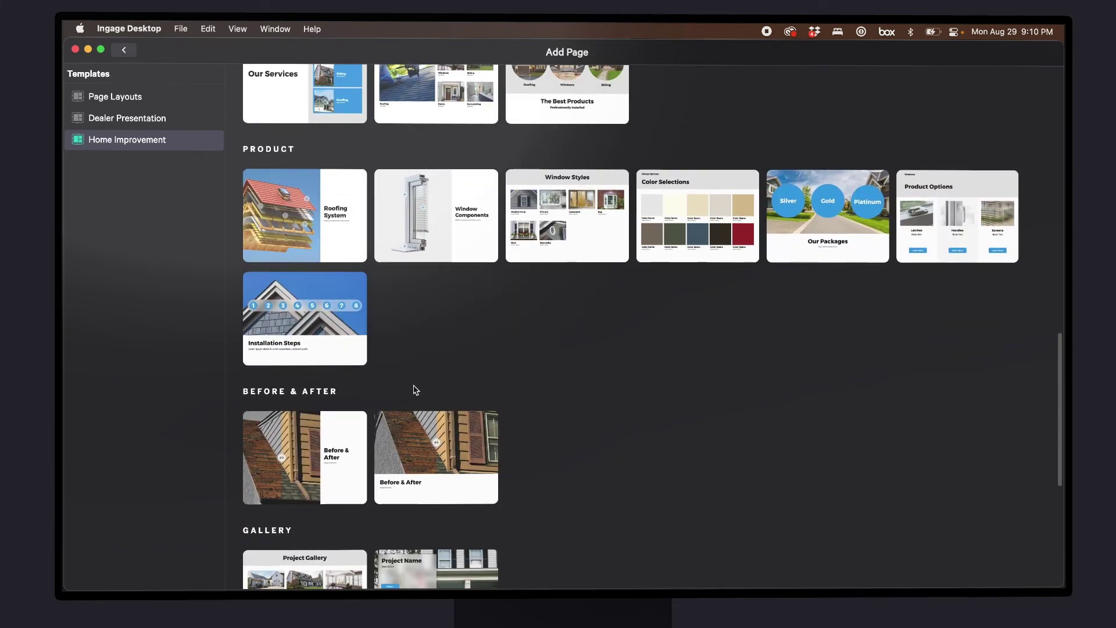
pyautogui.doubleClick(314, 324)
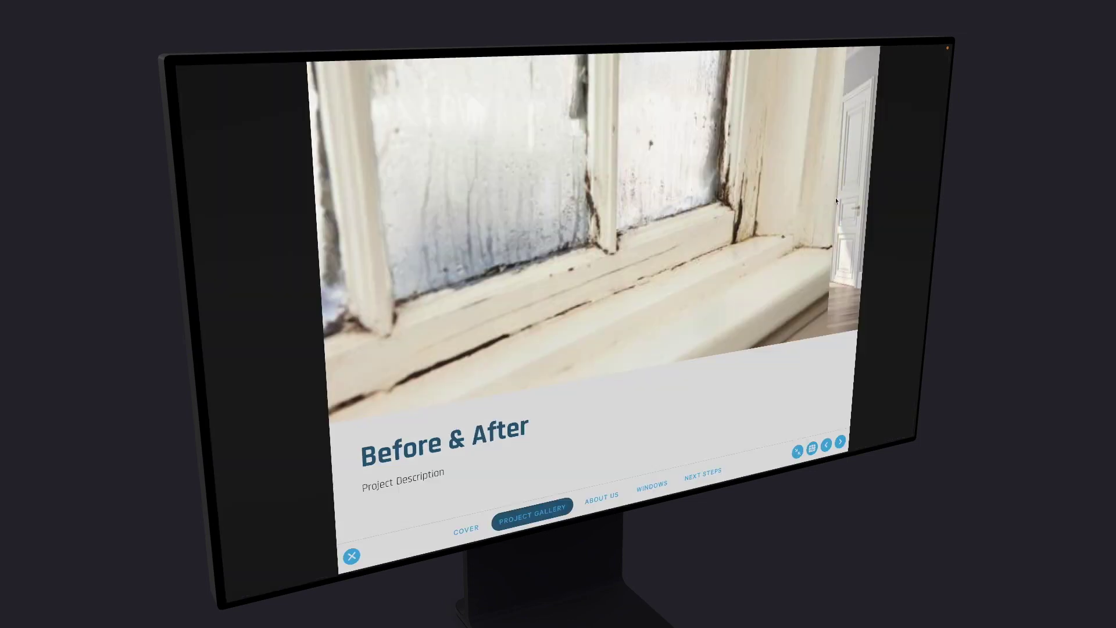
# Slide the Before & After divider, open the Roofing Projects carousel, then start a new Project Gallery page
pyautogui.moveTo(842, 194); pyautogui.dragTo(365, 262)
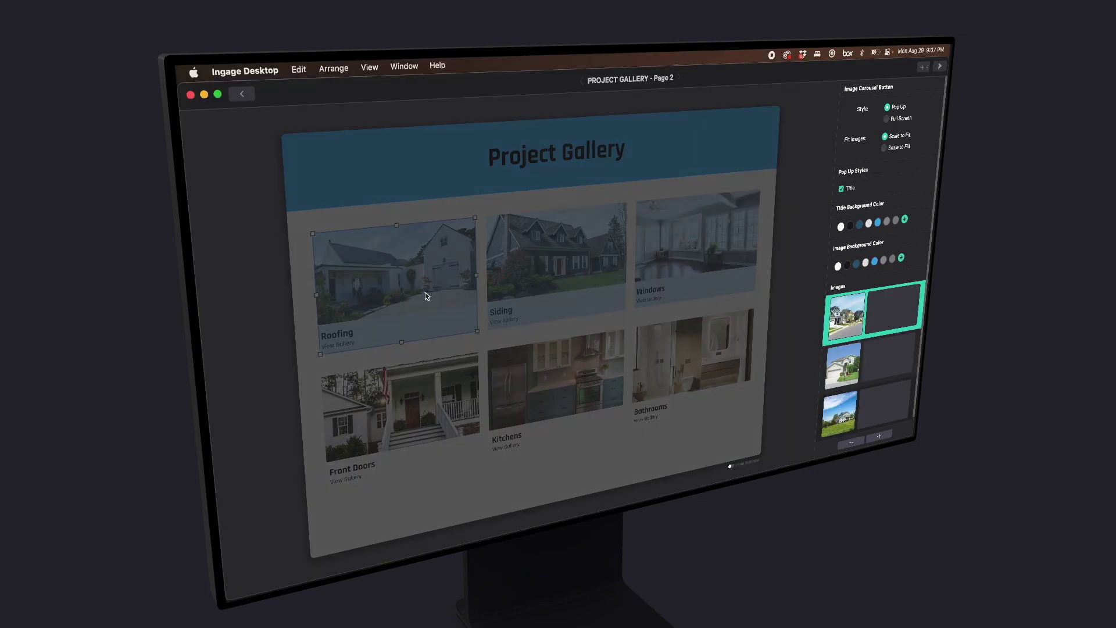
pyautogui.click(424, 292)
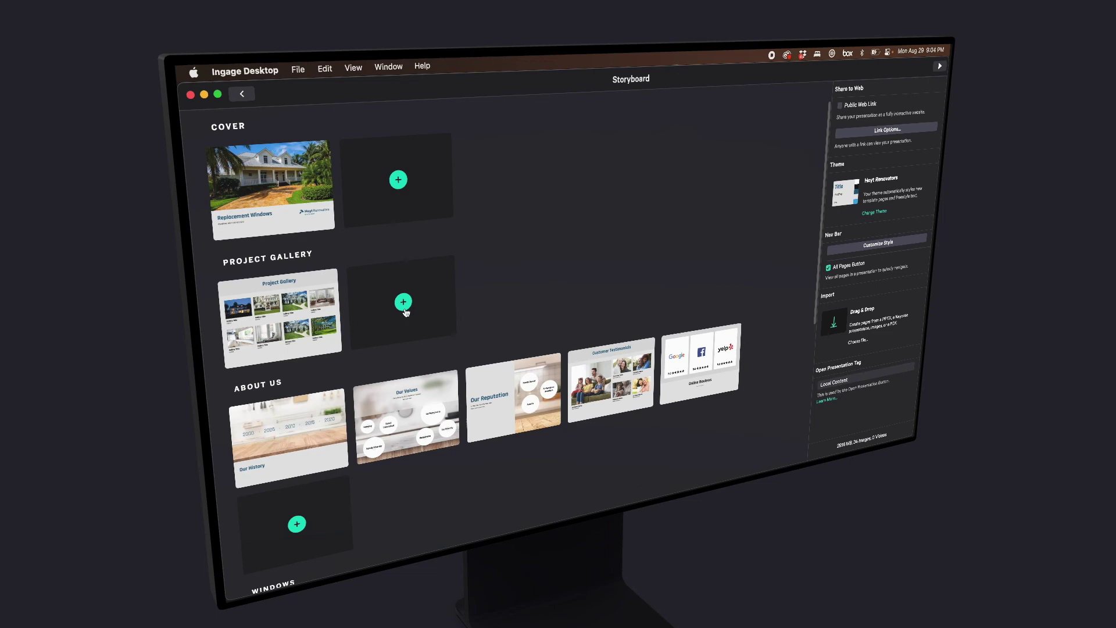
pyautogui.click(405, 305)
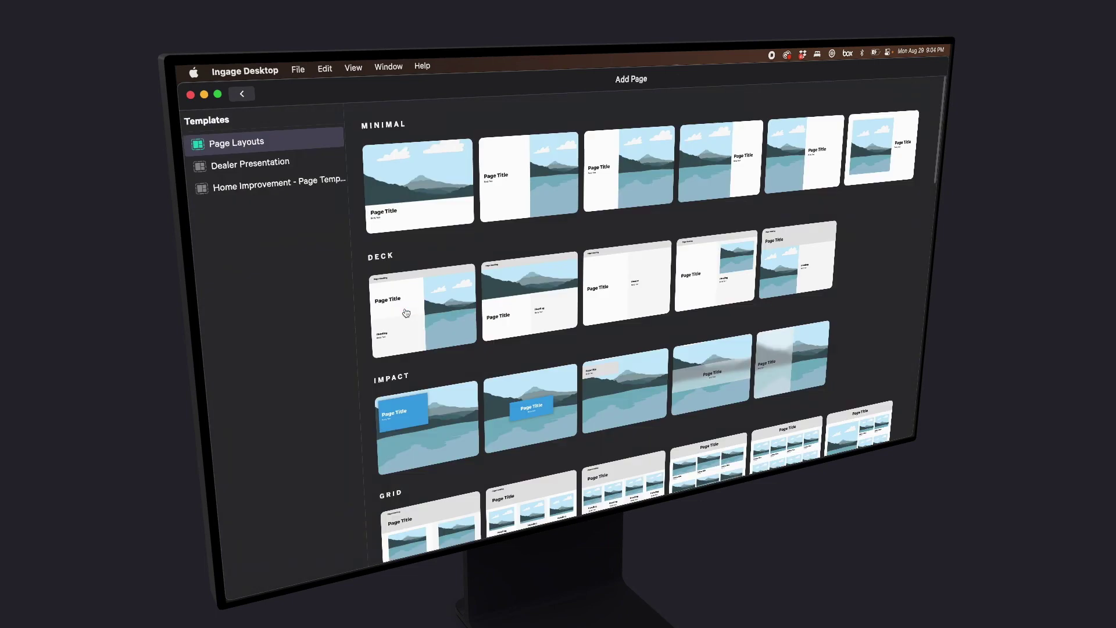
pyautogui.scroll(-10, 406, 313)
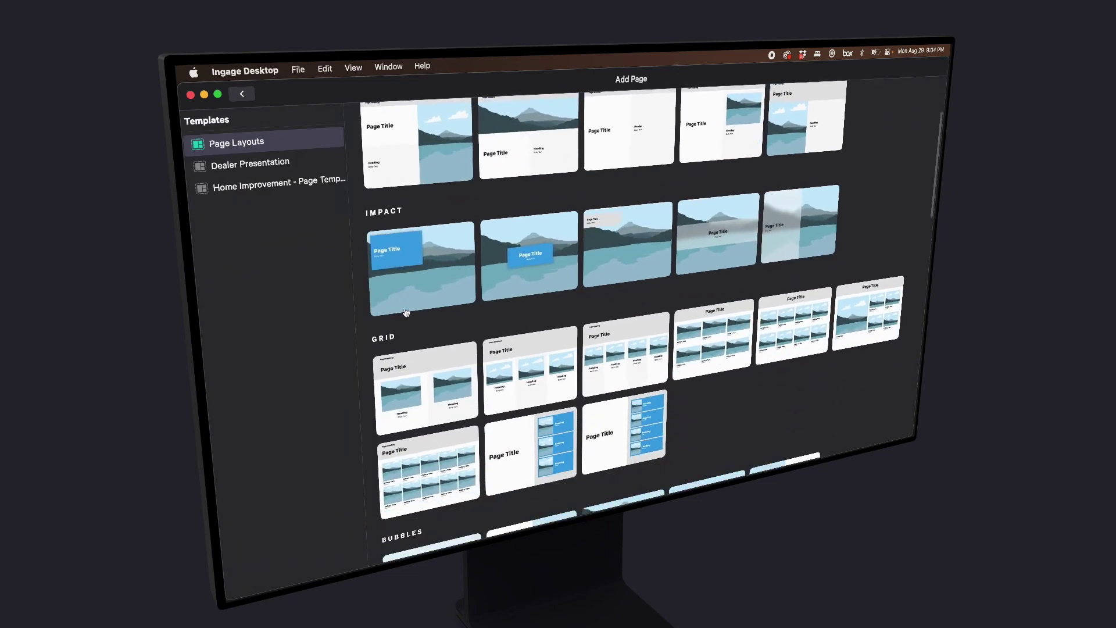